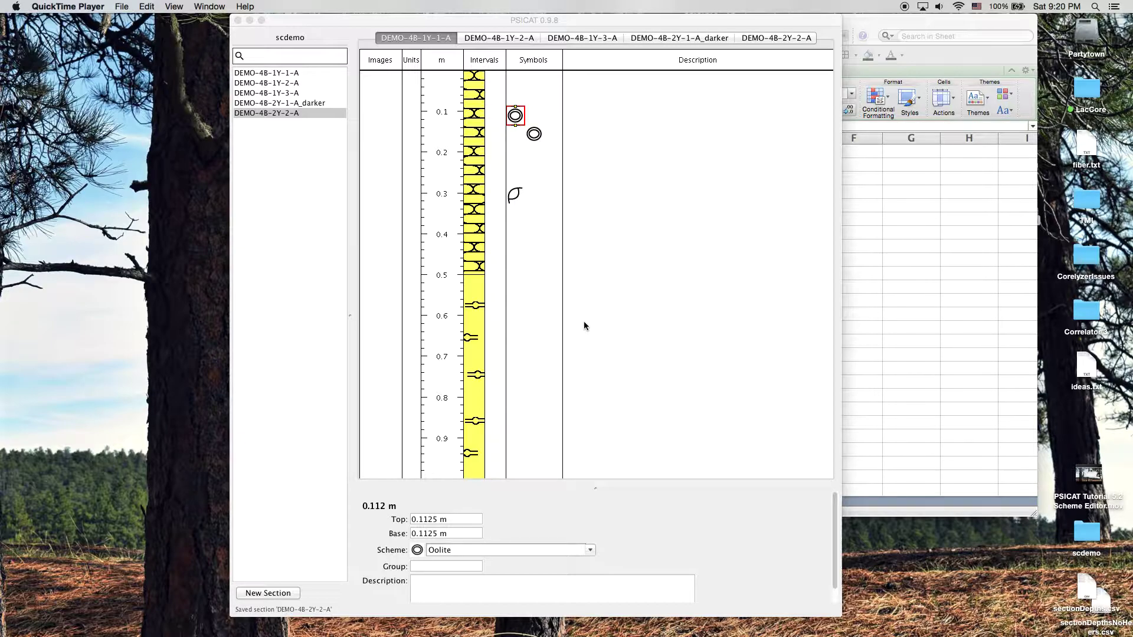
Look through the five DEMO-4B sections in the scdemo project's section list.
drag(624, 21, 619, 18)
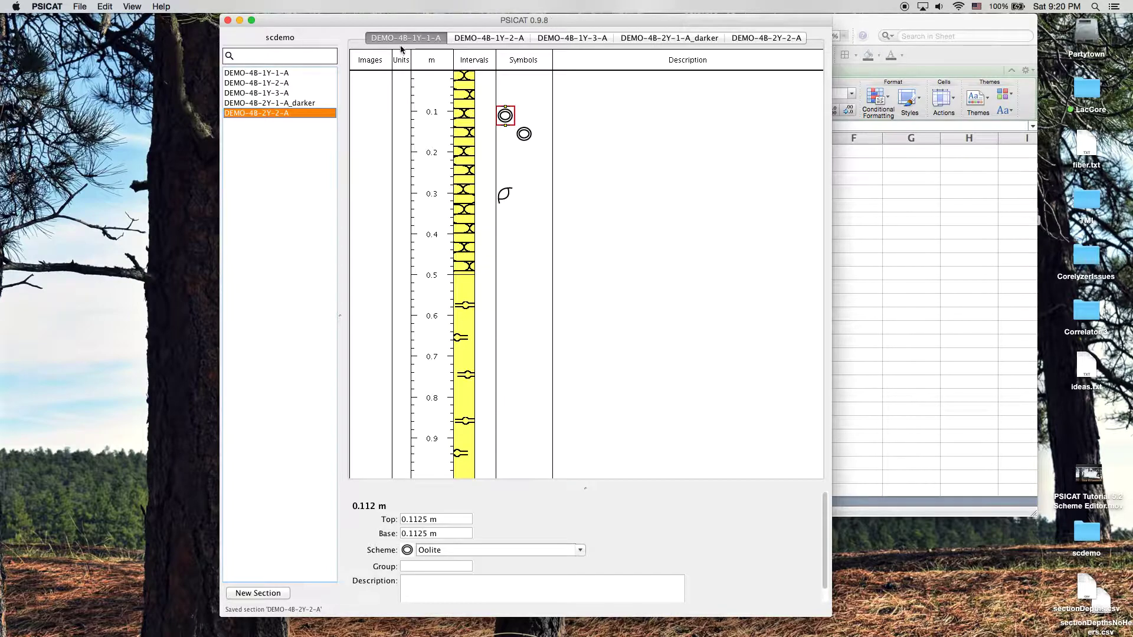
drag(437, 22, 454, 20)
click(308, 74)
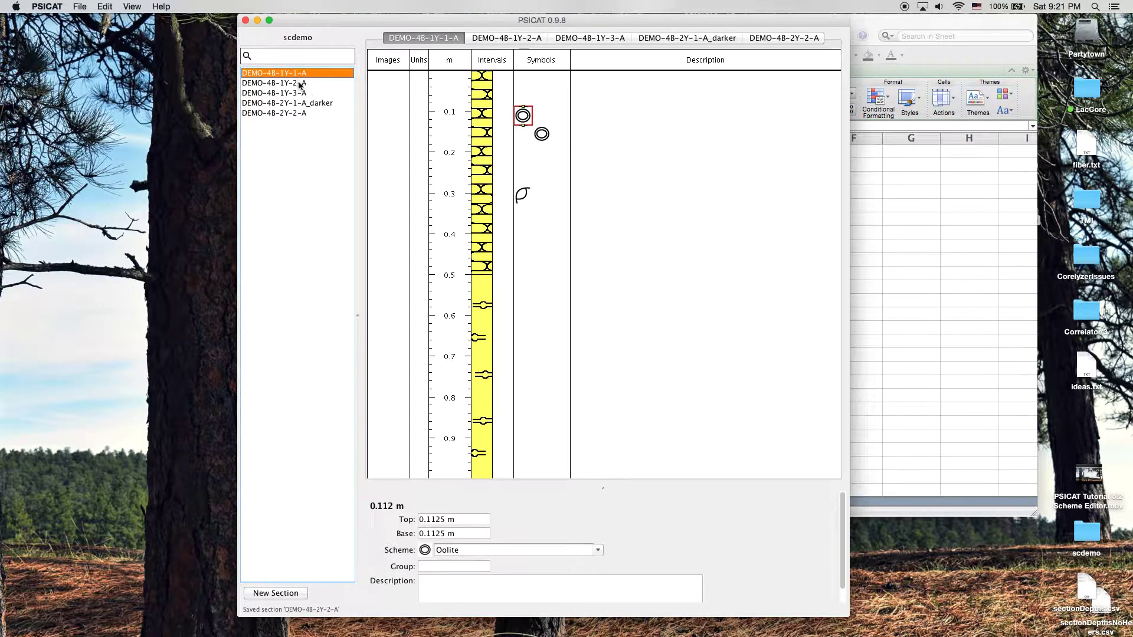
click(300, 84)
click(303, 94)
click(305, 103)
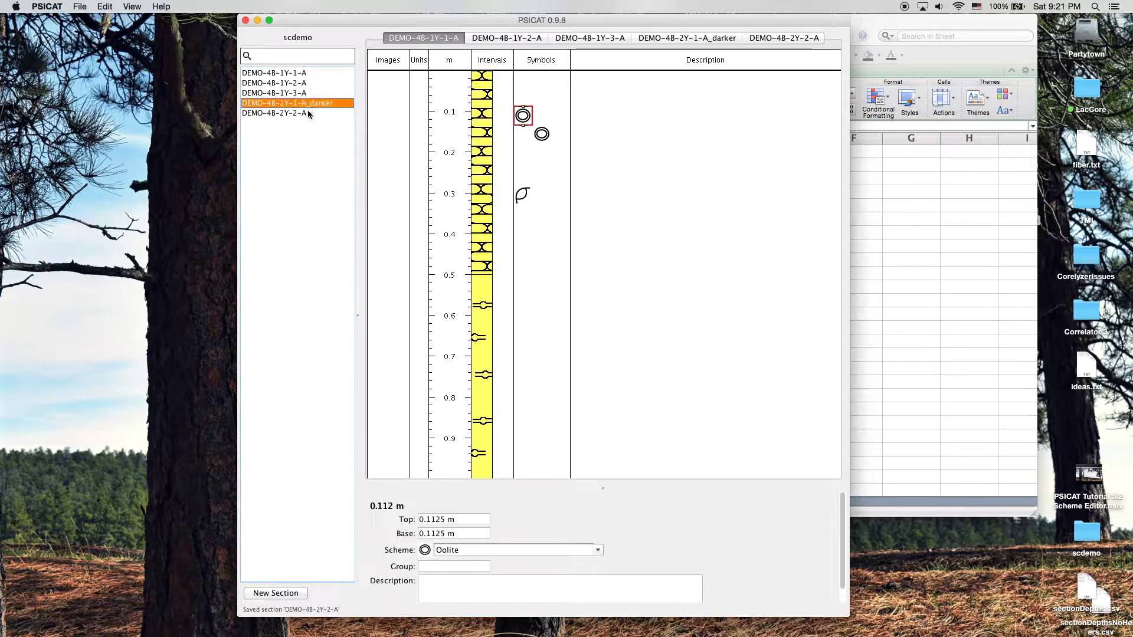
click(307, 113)
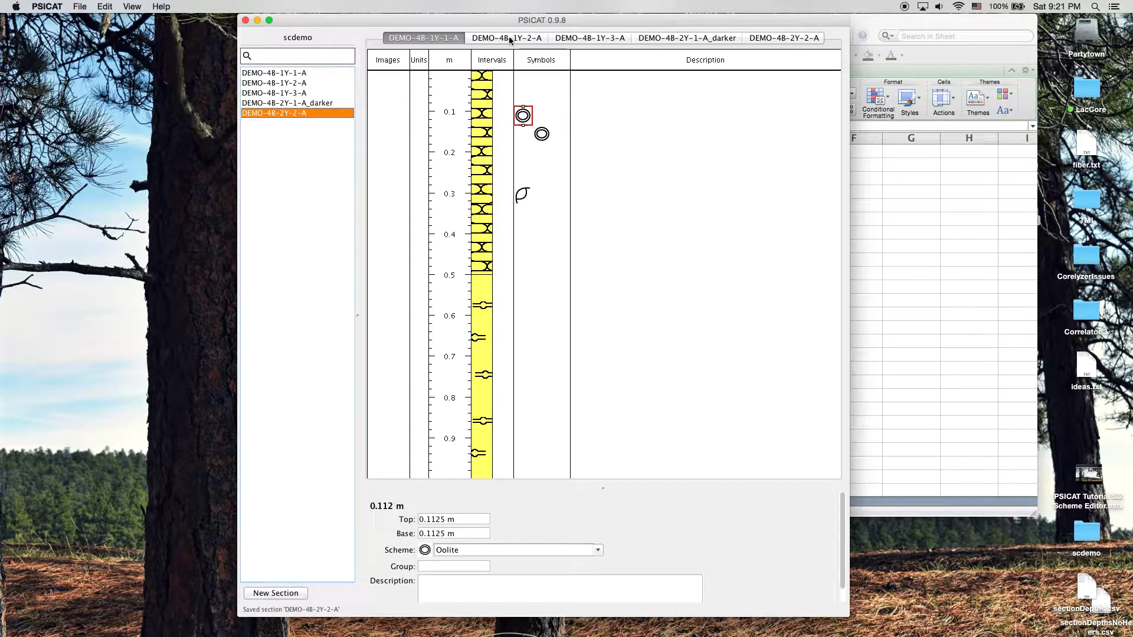
Inspect the lithology intervals and symbols in the DEMO-4B-1Y-1-A section diagram.
click(483, 143)
click(490, 333)
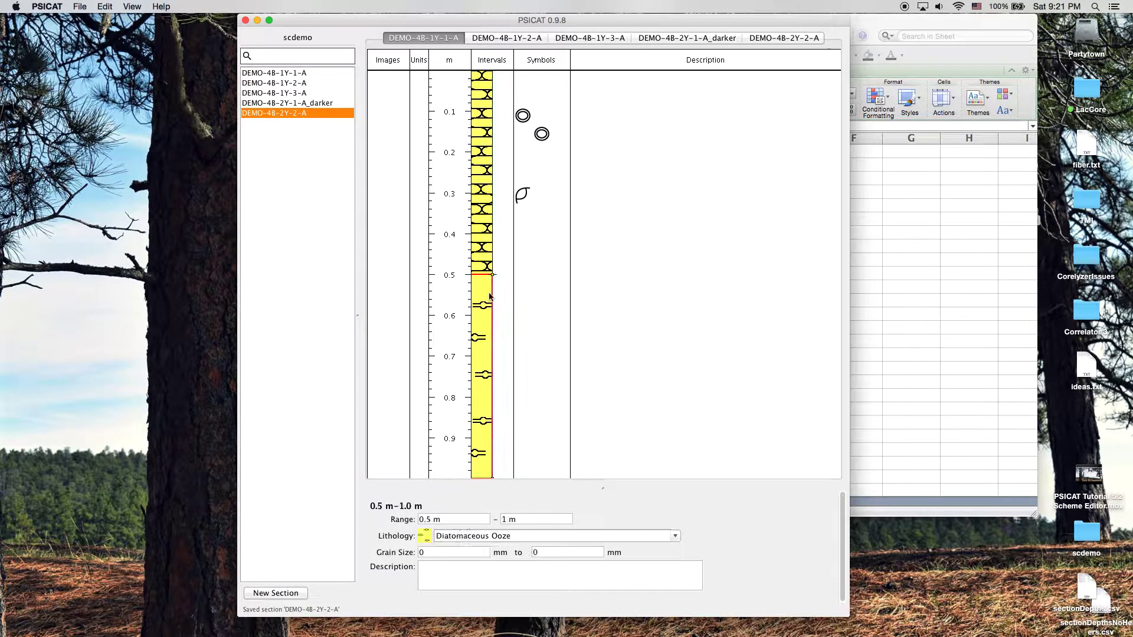
click(523, 115)
click(540, 134)
click(523, 196)
View the diagrams of the other open sections through DEMO-4B-2Y-2-A, and return to DEMO-4B-1Y-1-A.
click(519, 39)
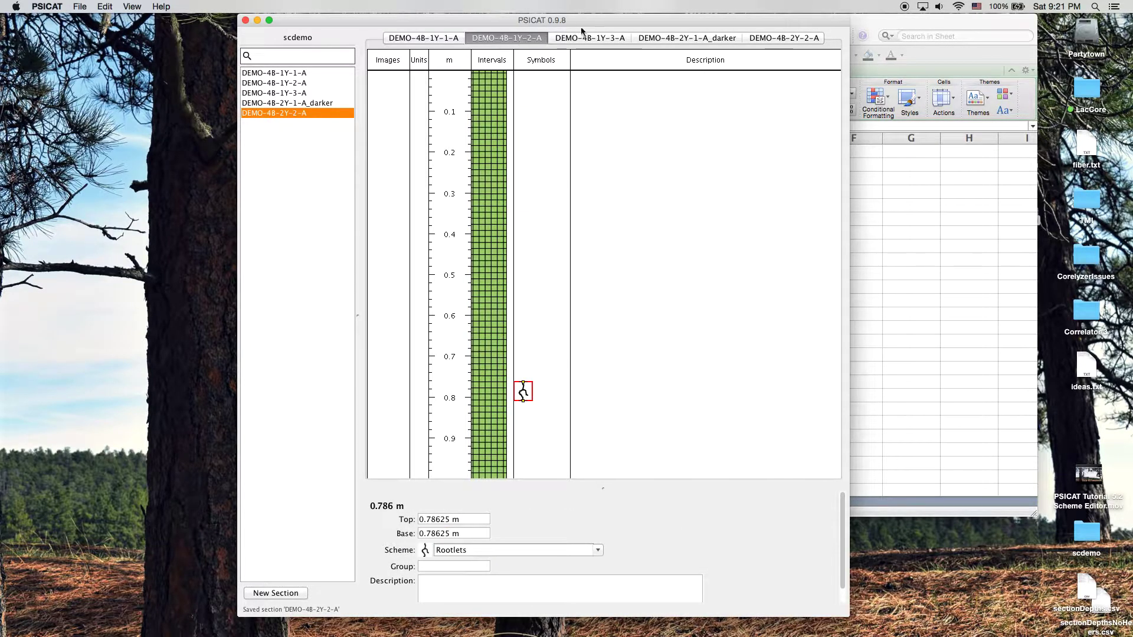
click(590, 39)
click(678, 39)
click(780, 39)
click(687, 38)
click(590, 38)
click(507, 38)
click(451, 37)
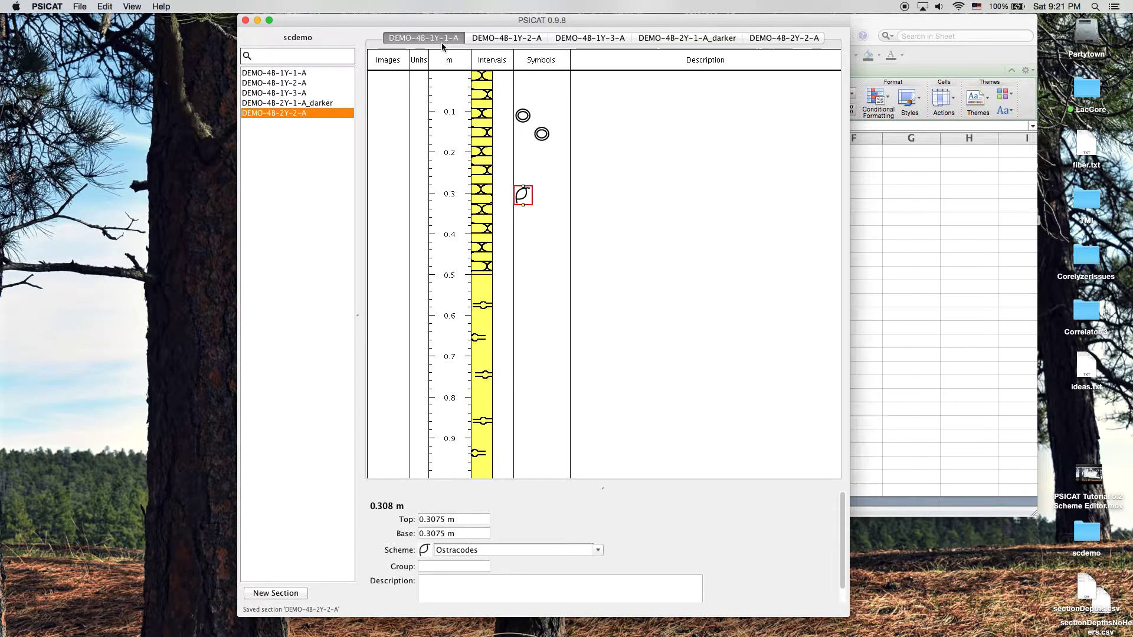
Switch to Excel and examine the Section Name, Top Depth and Bottom Depth columns of sectionDepths.csv.
click(890, 25)
drag(890, 25, 867, 24)
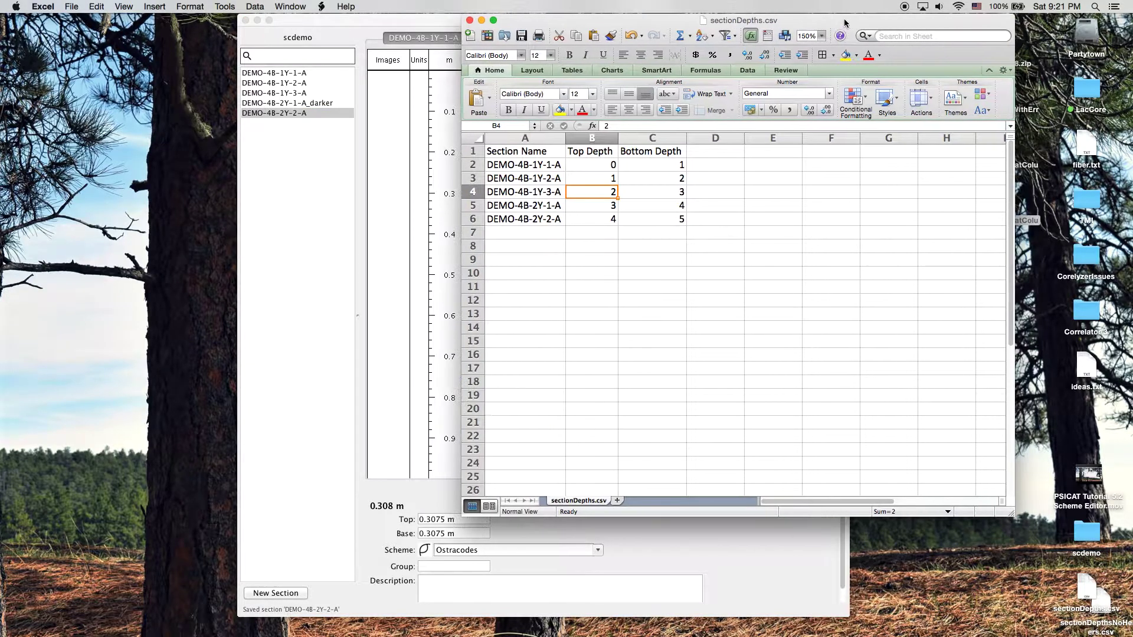
drag(654, 22, 684, 20)
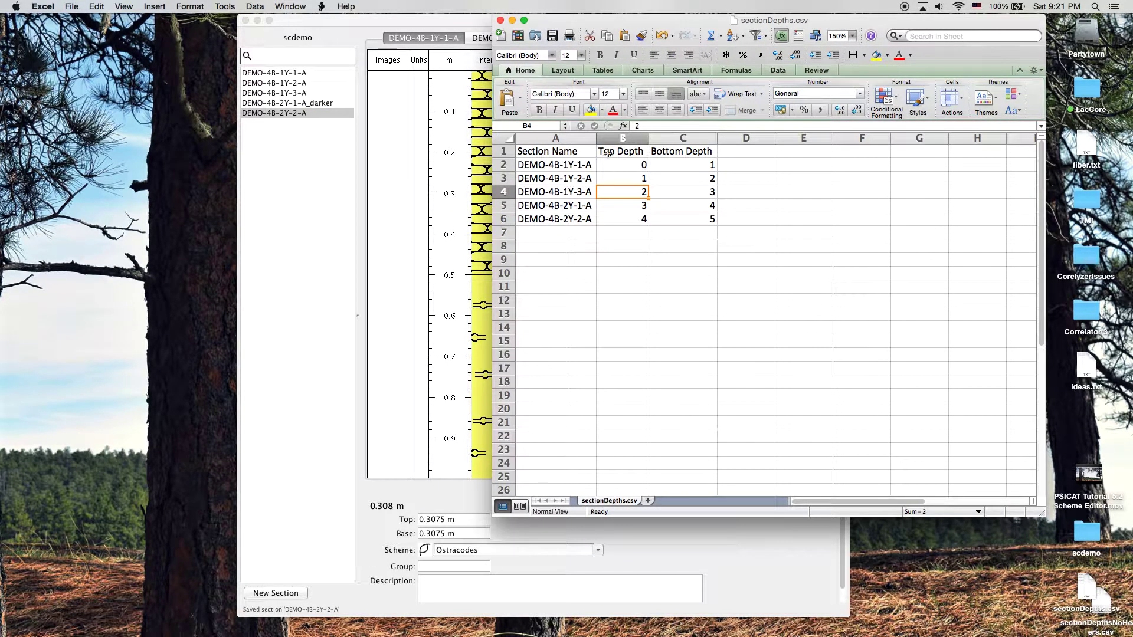
click(565, 140)
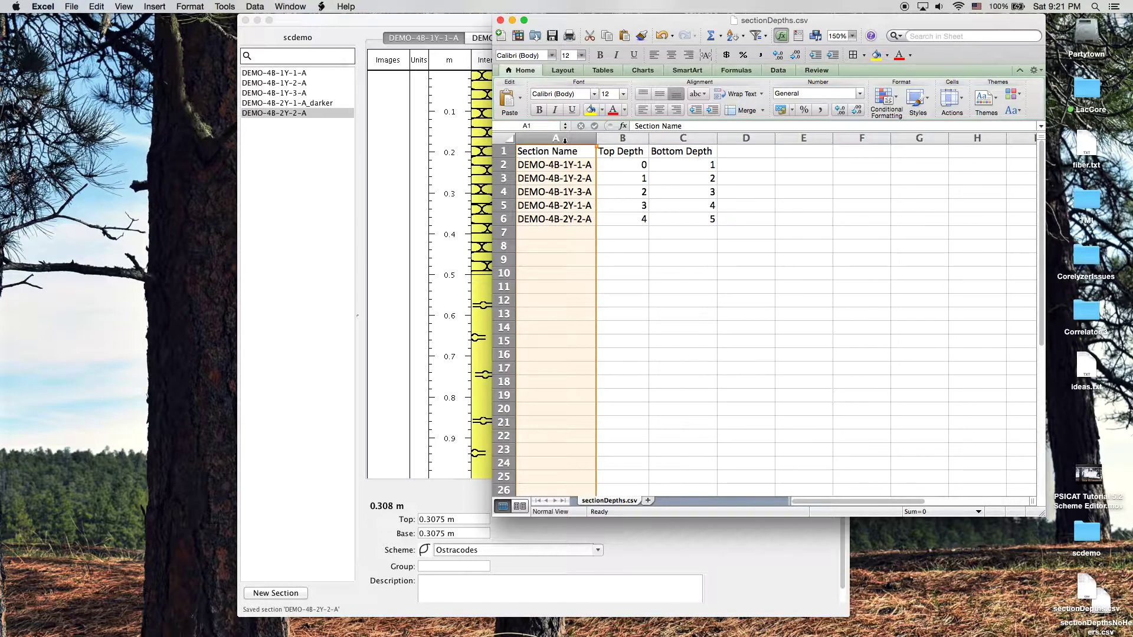
click(633, 139)
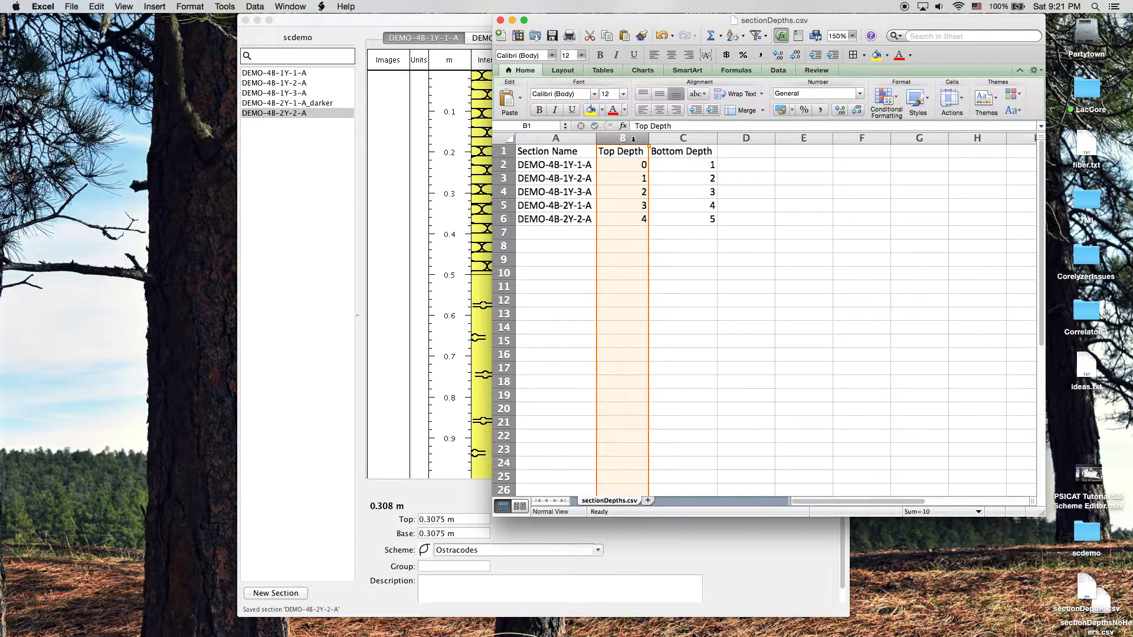
click(682, 138)
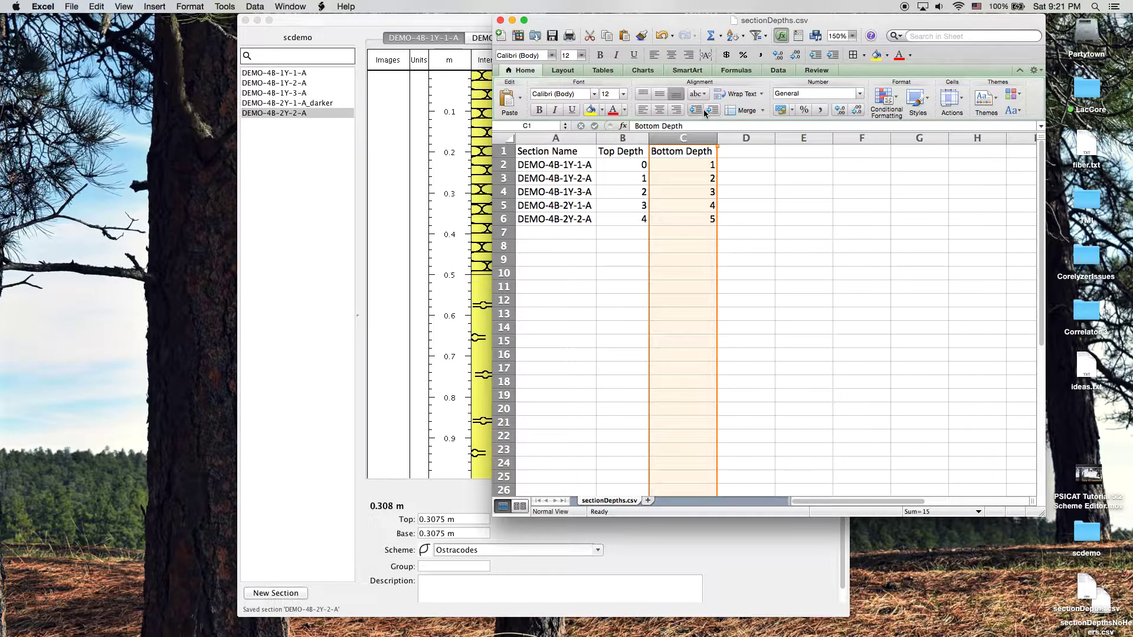
Check the Comma Separated Values (.csv) save format for the depths spreadsheet, and cancel without saving a copy.
drag(708, 23, 677, 22)
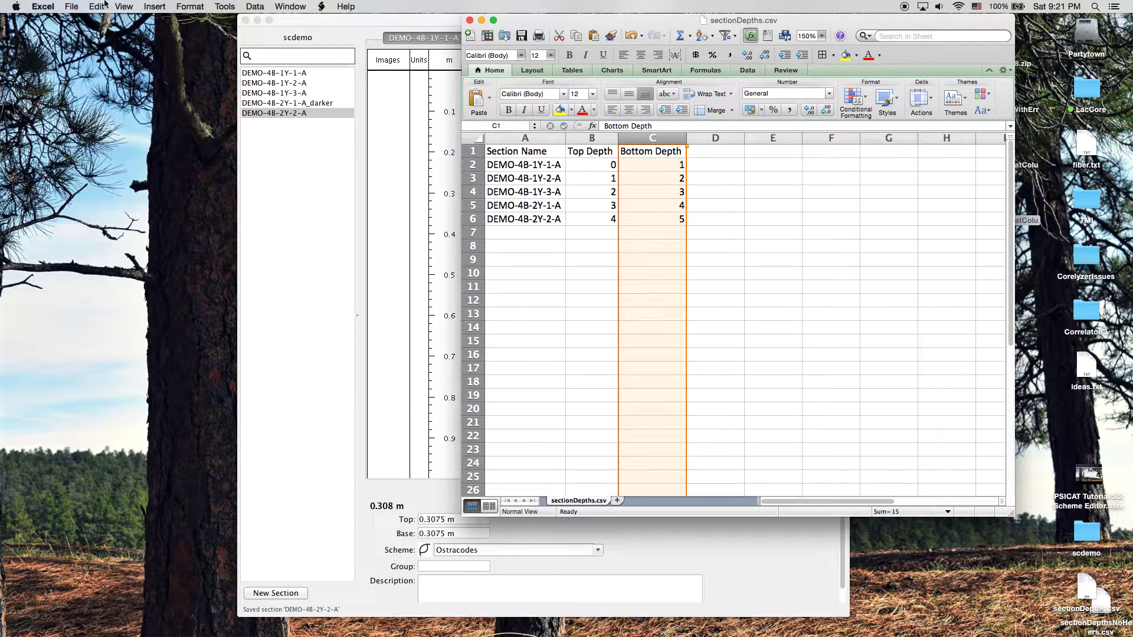
click(76, 6)
click(91, 106)
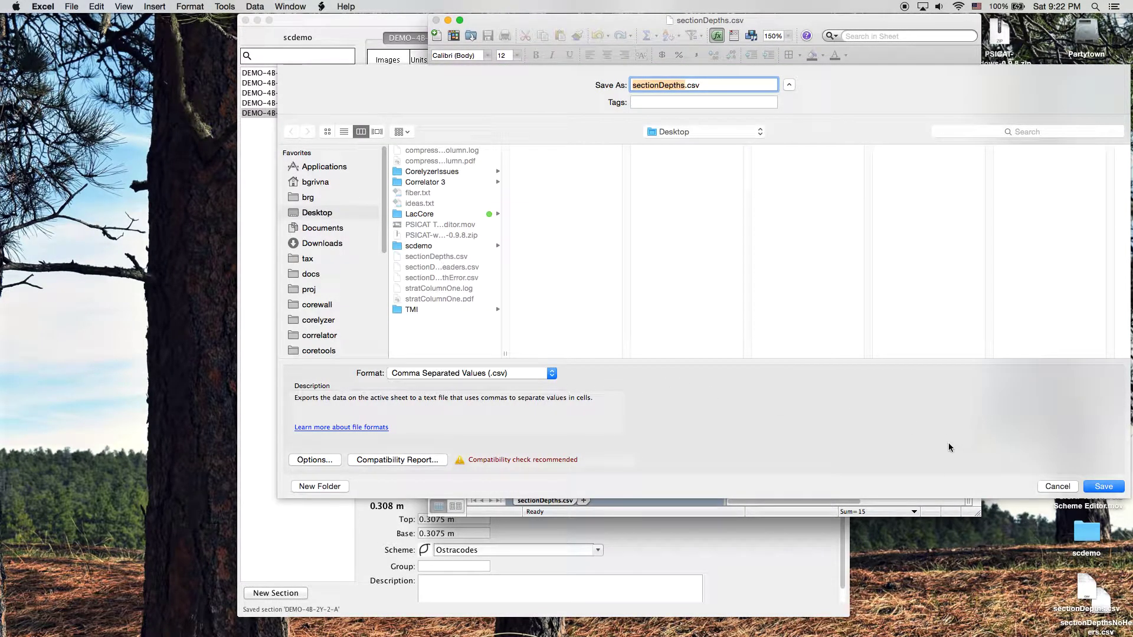
click(1048, 490)
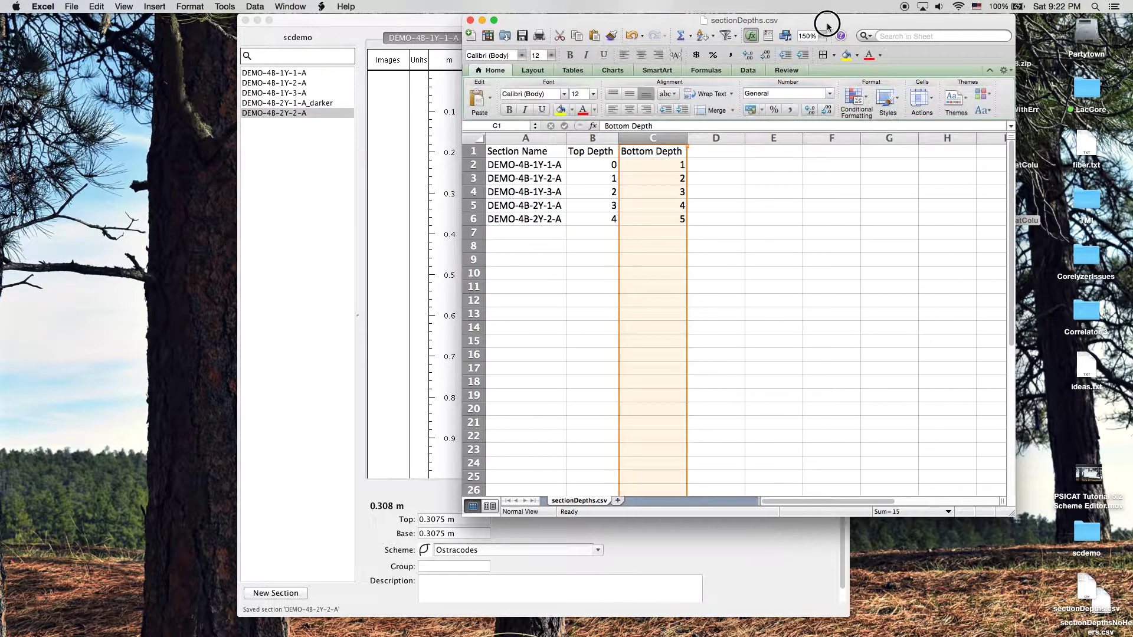
Minimize the spreadsheet, switch to PSICAT and start a strat column export using sectionDepths.csv from the Desktop as metadata.
drag(819, 26, 840, 24)
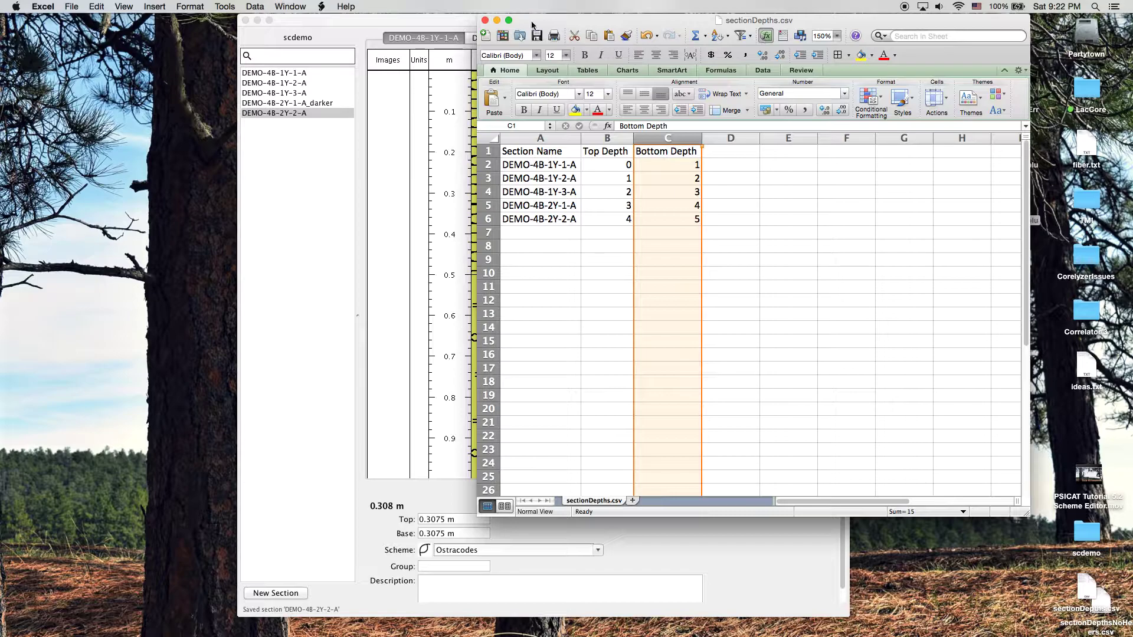
click(497, 21)
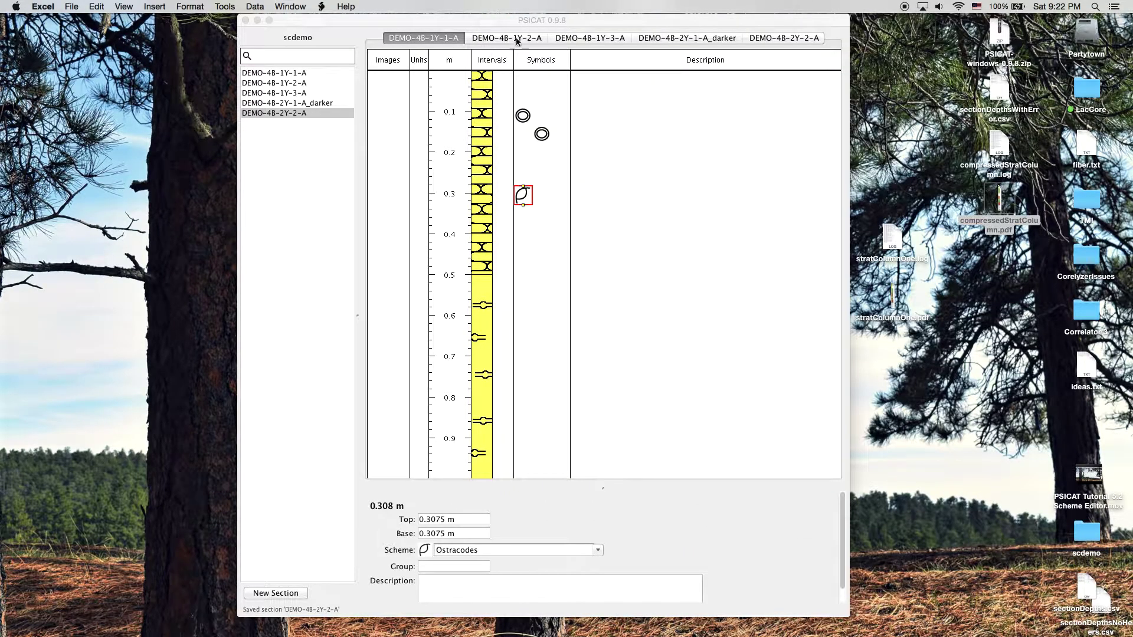
click(466, 19)
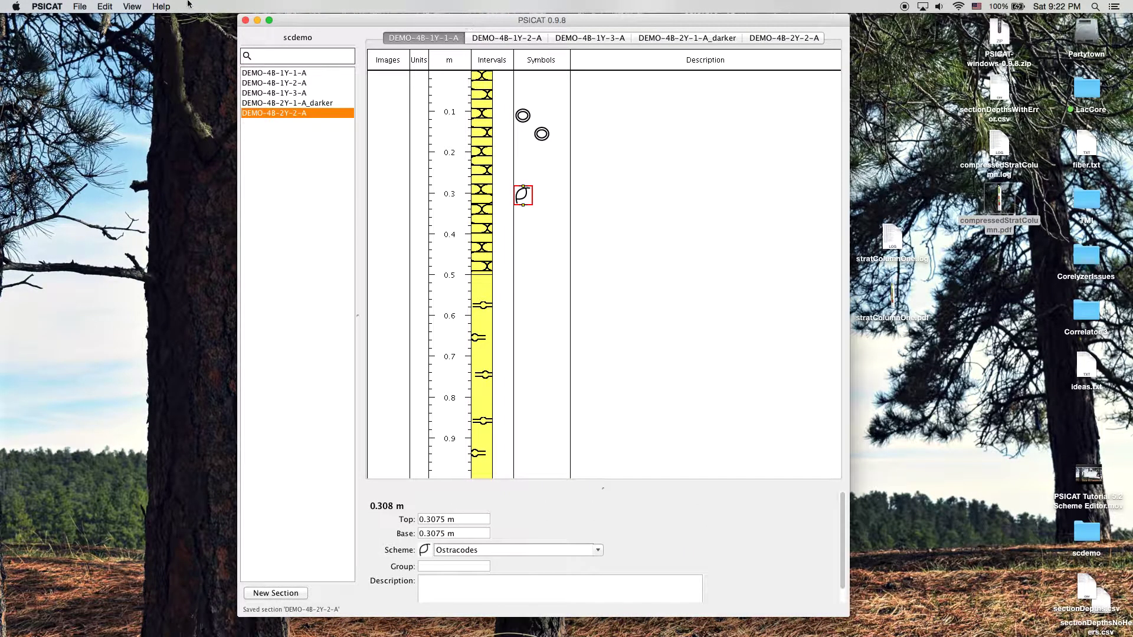
click(80, 6)
mouse_move(141, 163)
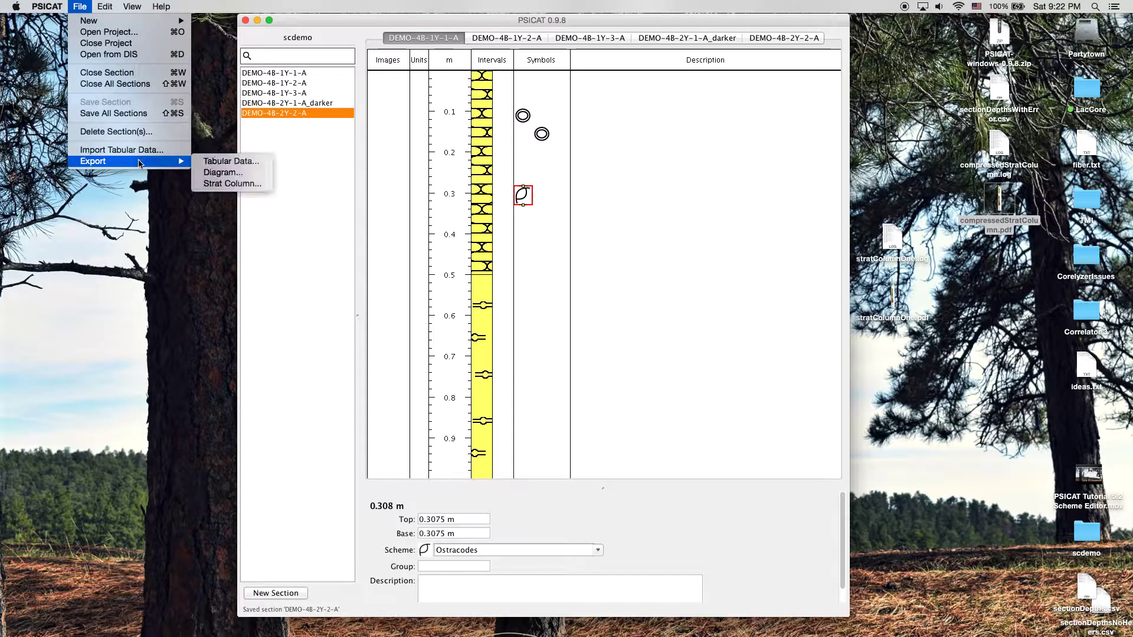
click(233, 184)
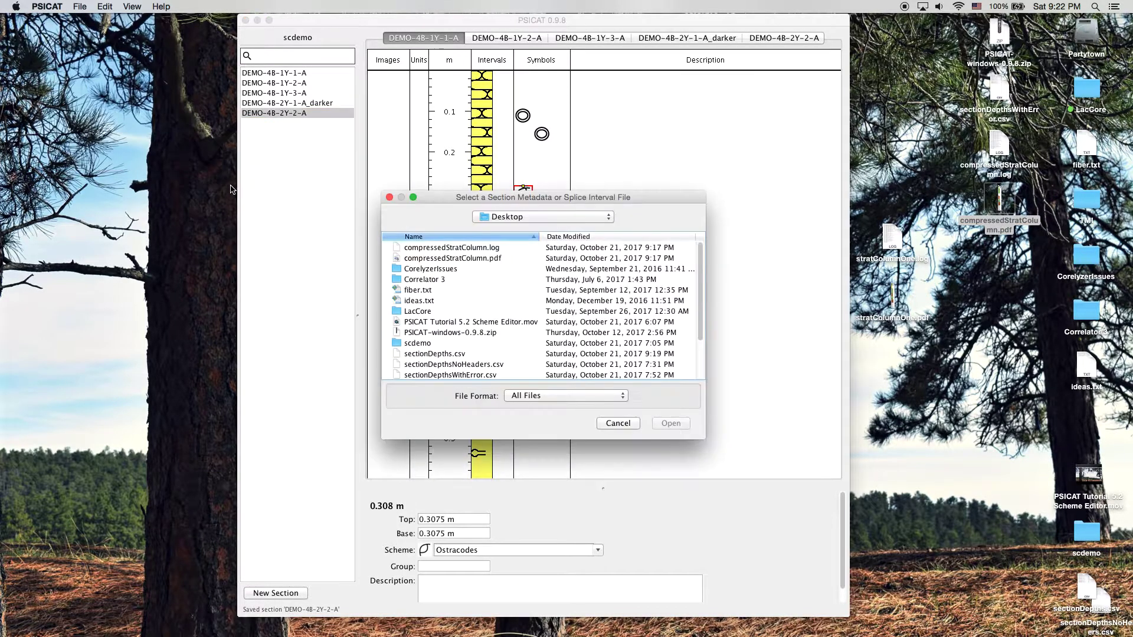
click(457, 355)
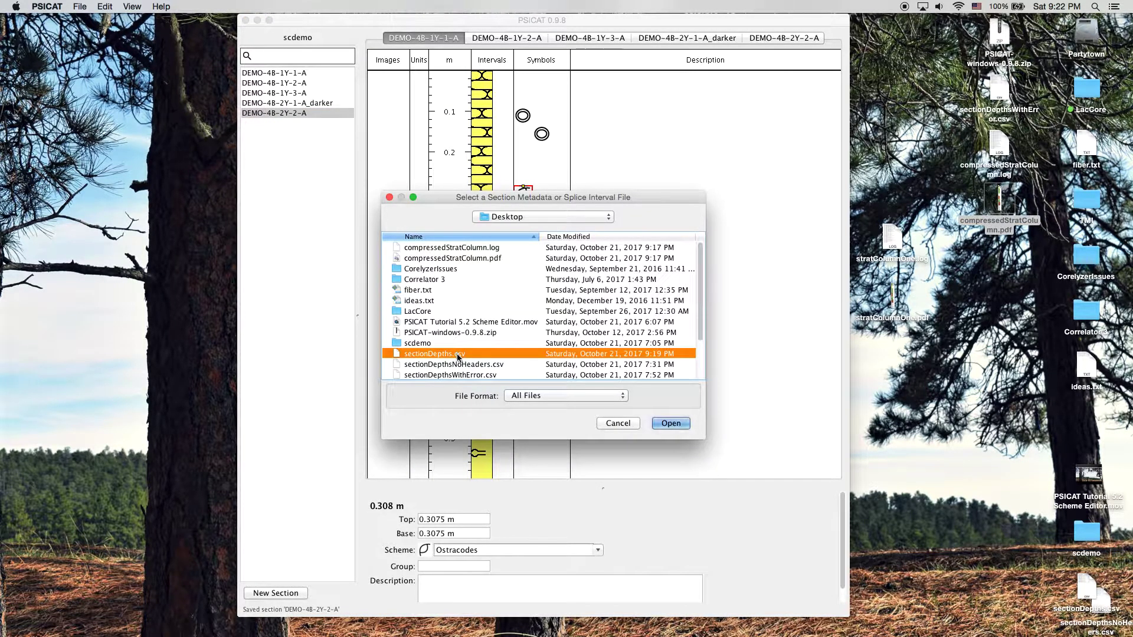
scroll(506, 359, down, 2)
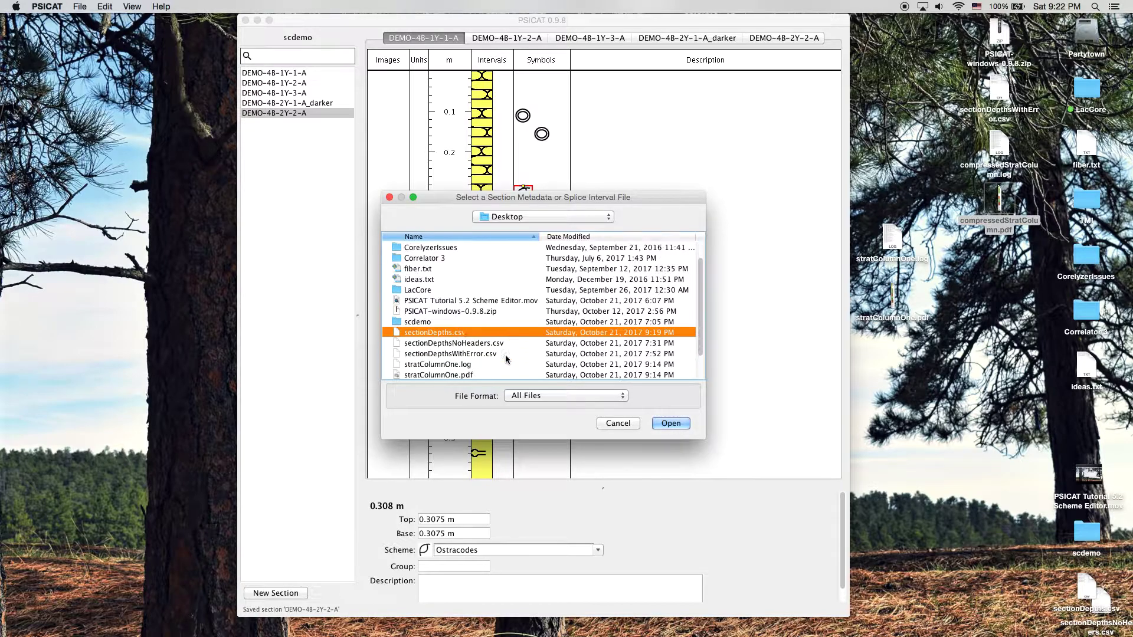
click(669, 425)
Review how each metadata section is matched to a project section, and cancel the strat column export.
drag(577, 130, 575, 135)
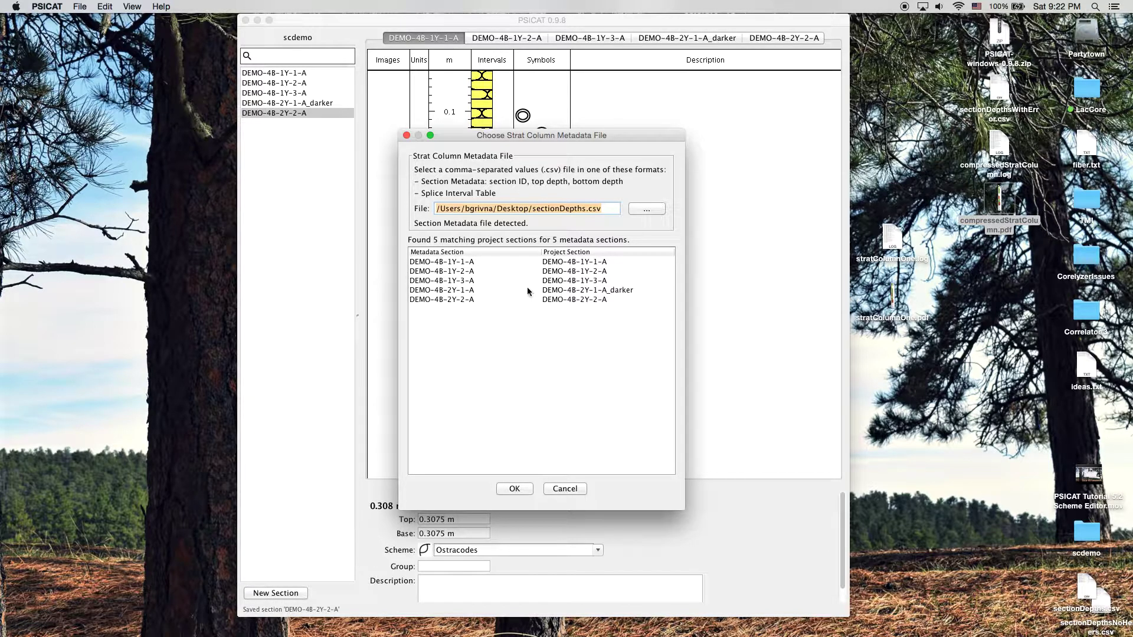
click(460, 264)
click(464, 292)
click(467, 300)
click(468, 289)
click(469, 280)
click(468, 271)
click(466, 262)
click(469, 300)
click(468, 290)
click(466, 271)
click(465, 262)
drag(609, 139, 613, 146)
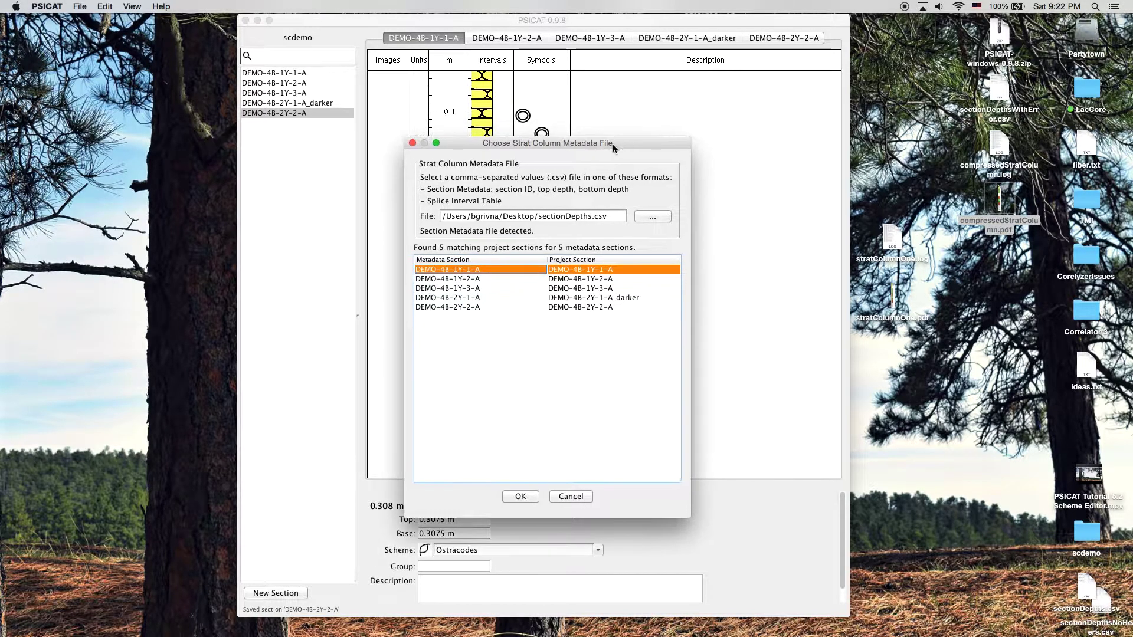
click(570, 496)
Switch to Excel, change the section name in cell A2 of sectionDepths.csv to DEMO-4B-1Y-1-AX, and save the file as CSV.
key(super+Tab)
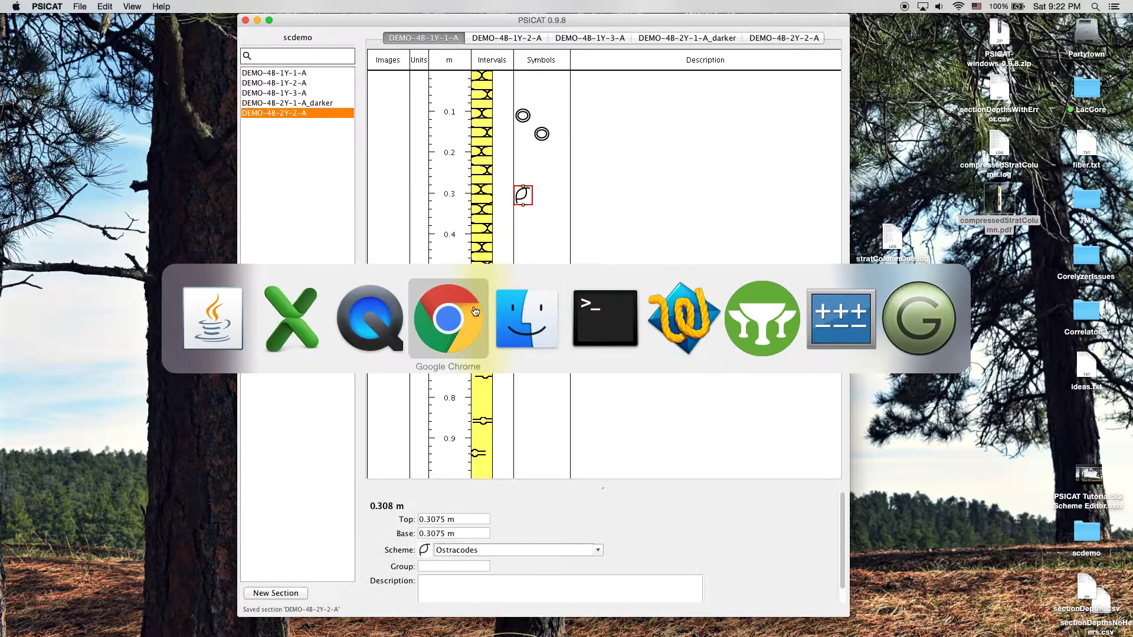
click(301, 314)
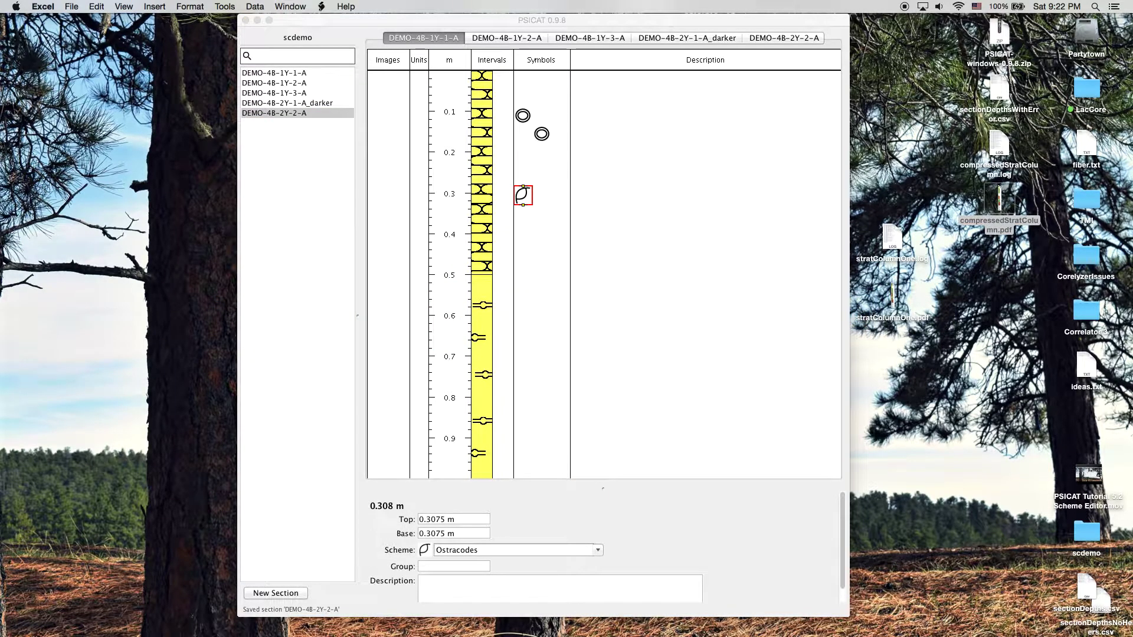
mouse_move(911, 633)
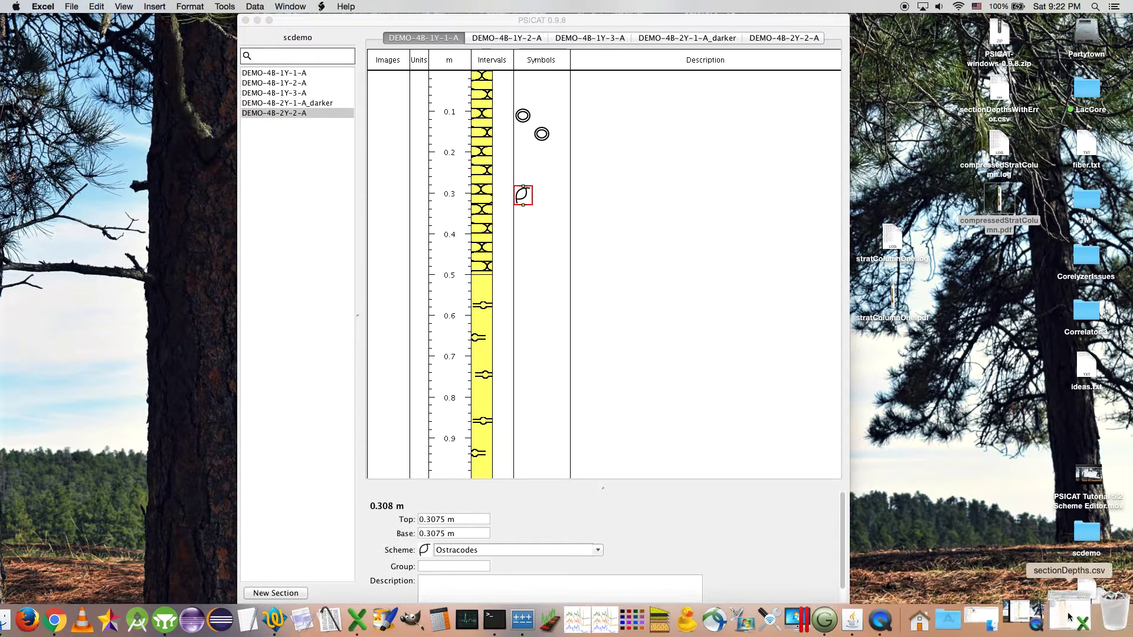
click(1077, 616)
click(570, 168)
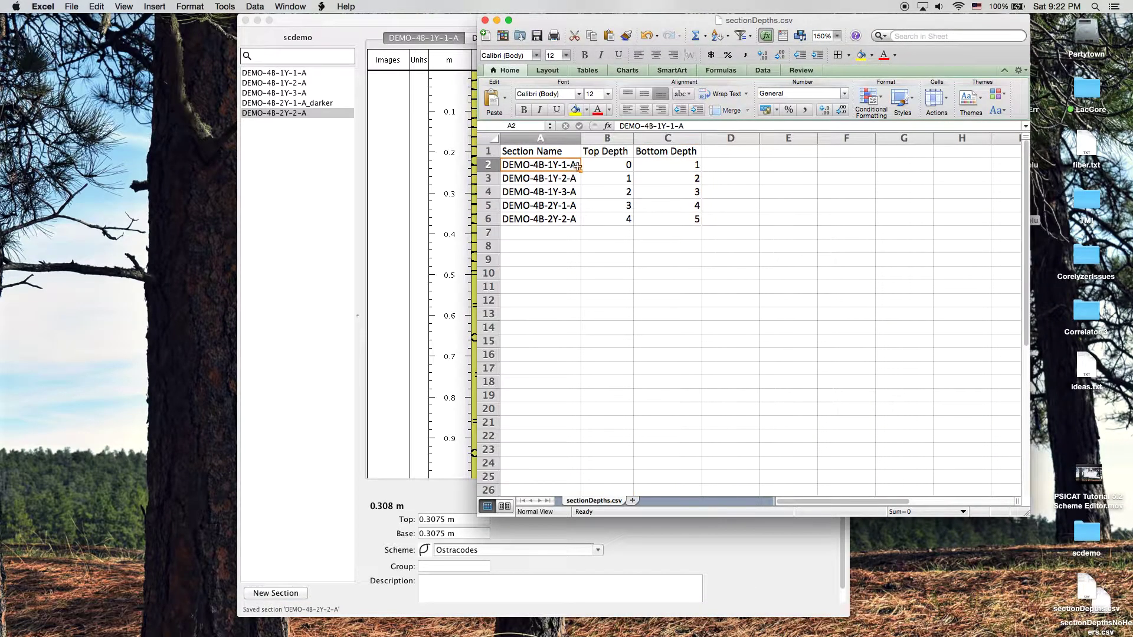
click(692, 126)
text(X)
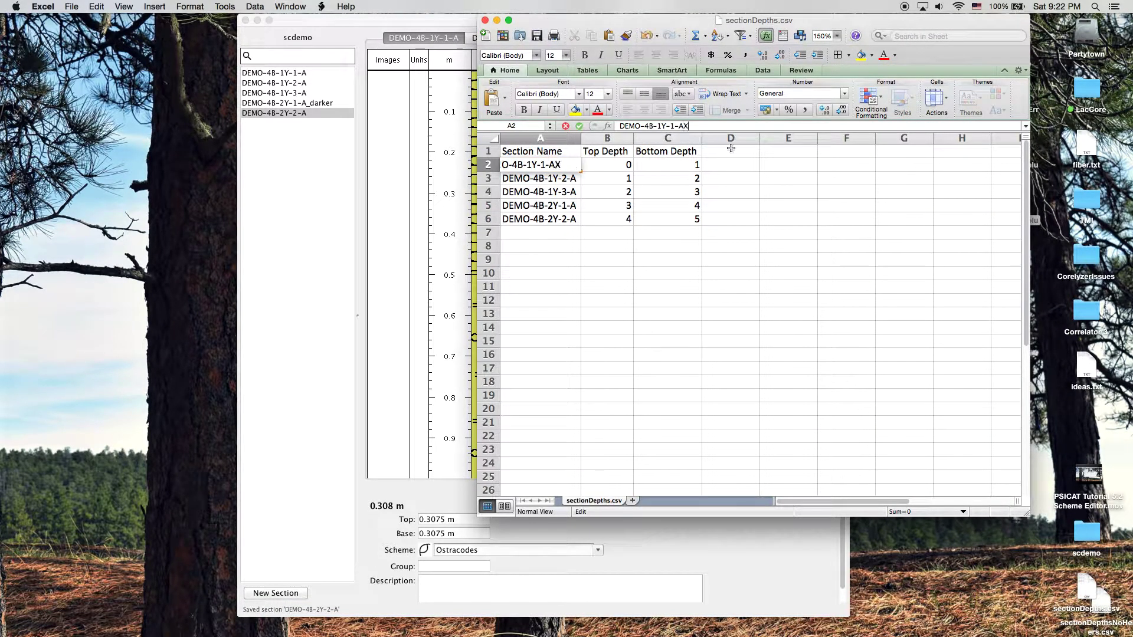
click(559, 180)
key(super+s)
click(678, 362)
Switch to PSICAT and start a strat column export with the edited sectionDepths.csv as the metadata file.
click(352, 18)
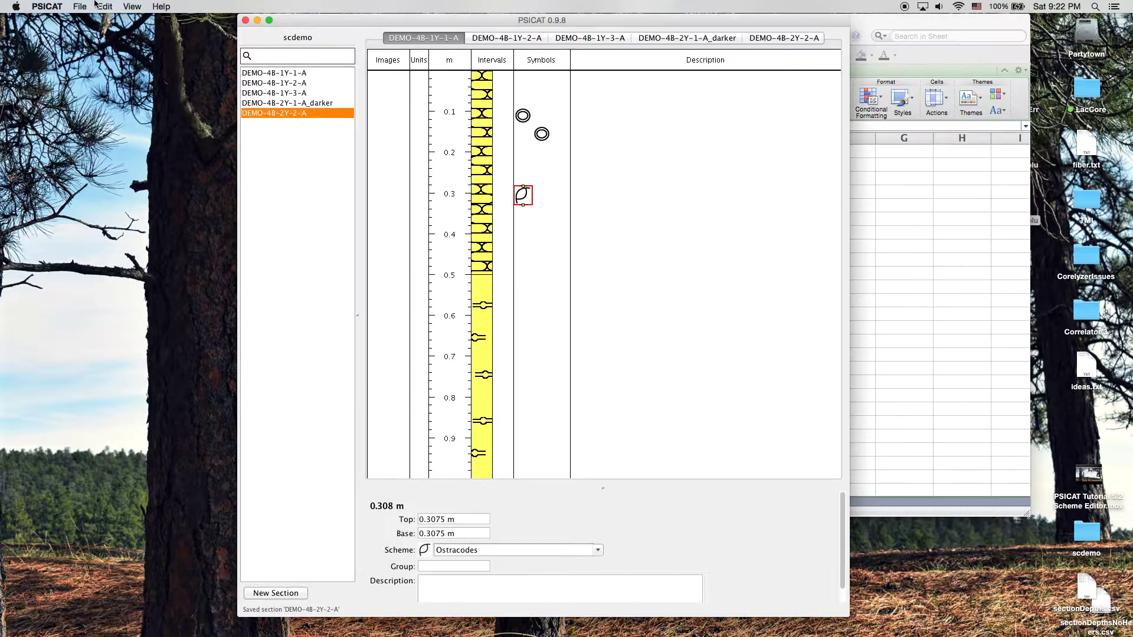
click(81, 7)
mouse_move(136, 161)
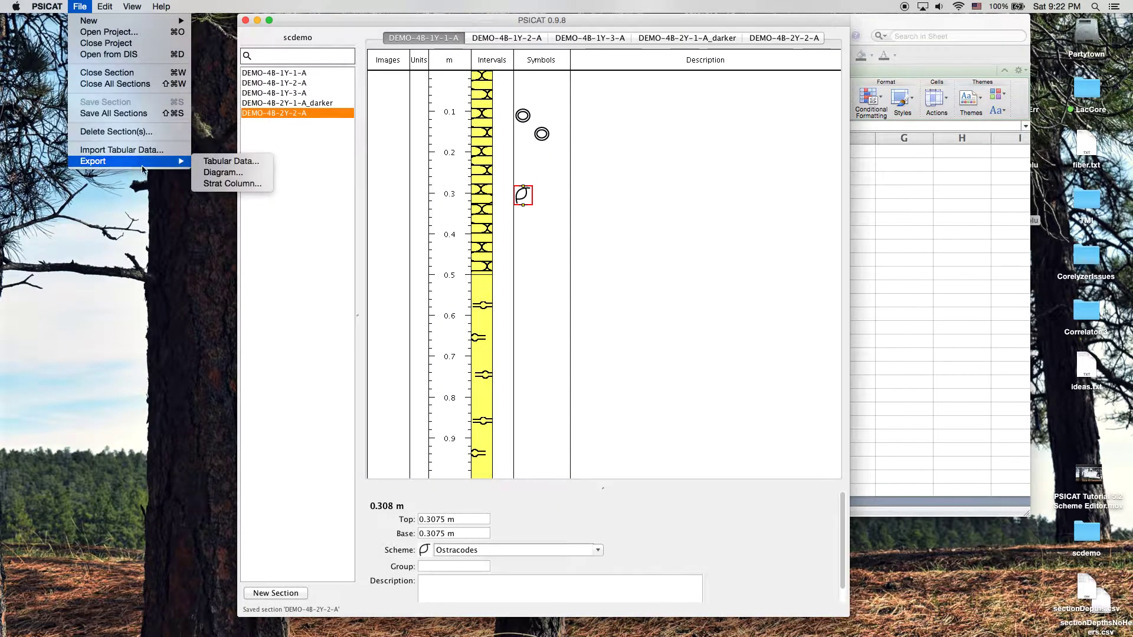
click(236, 183)
double_click(438, 353)
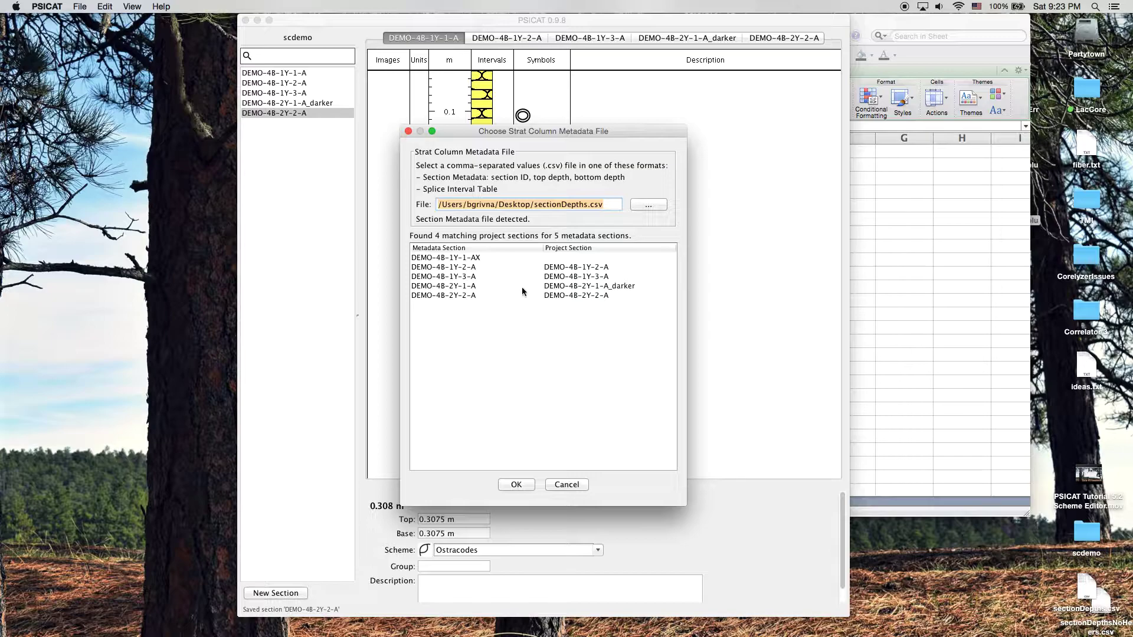
Compare the DEMO-4B-1Y-1-AX and DEMO-4B-2Y-1-A metadata rows with their matching project sections.
click(475, 258)
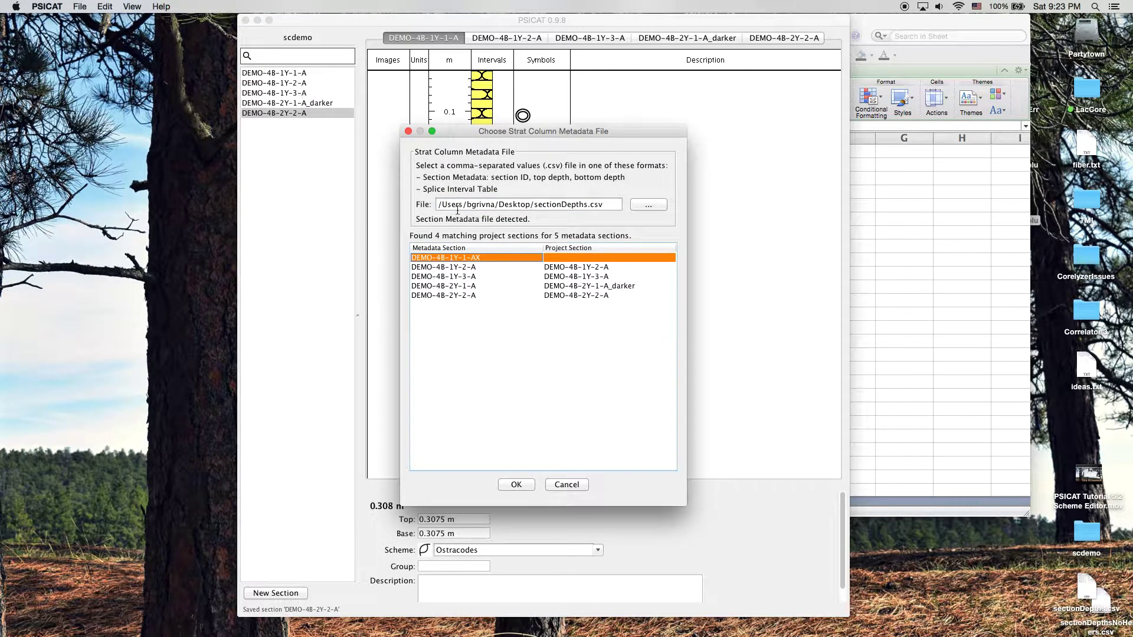
click(476, 286)
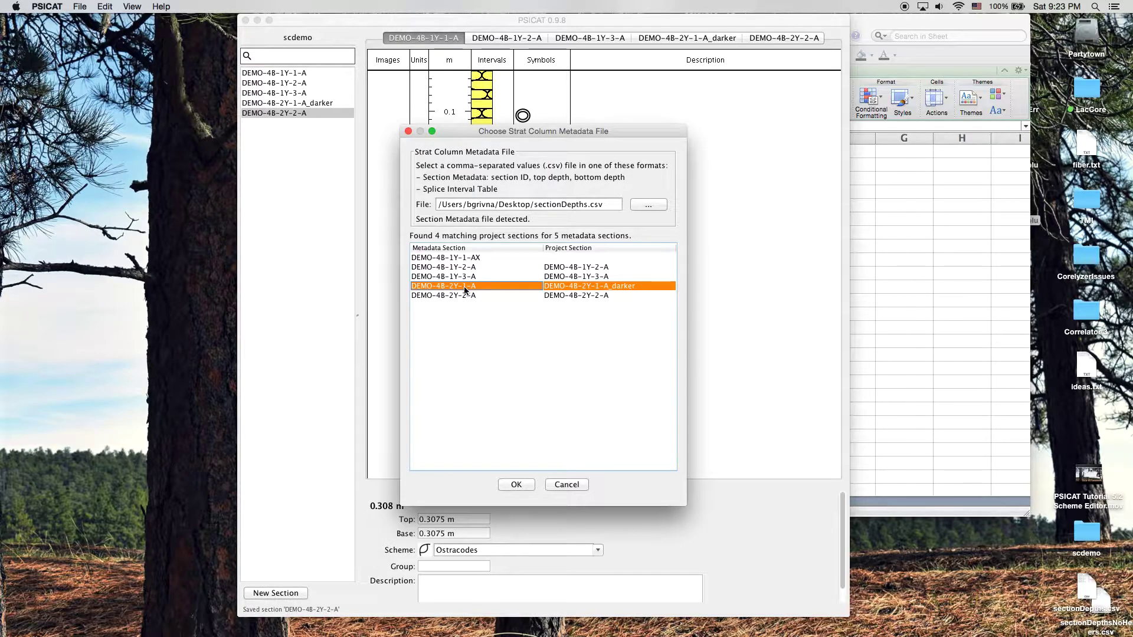
click(458, 259)
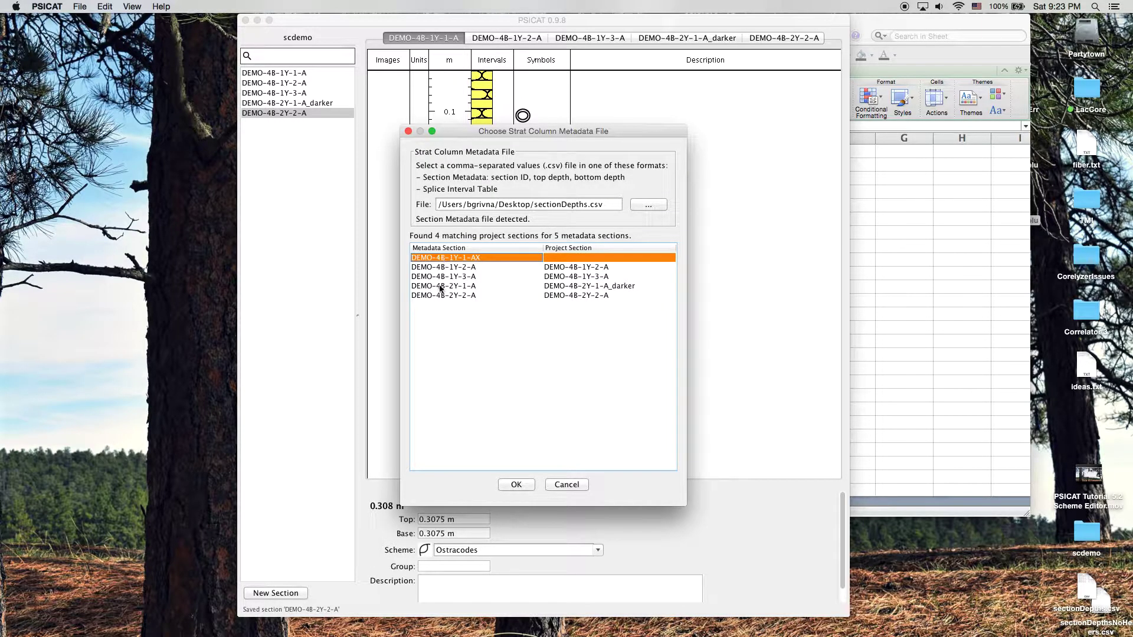
Cancel the export, switch to Excel, and save sectionDepths.csv as CSV with the section name in cell A2 set to DEMO-4B-1Y-1-A.
click(563, 484)
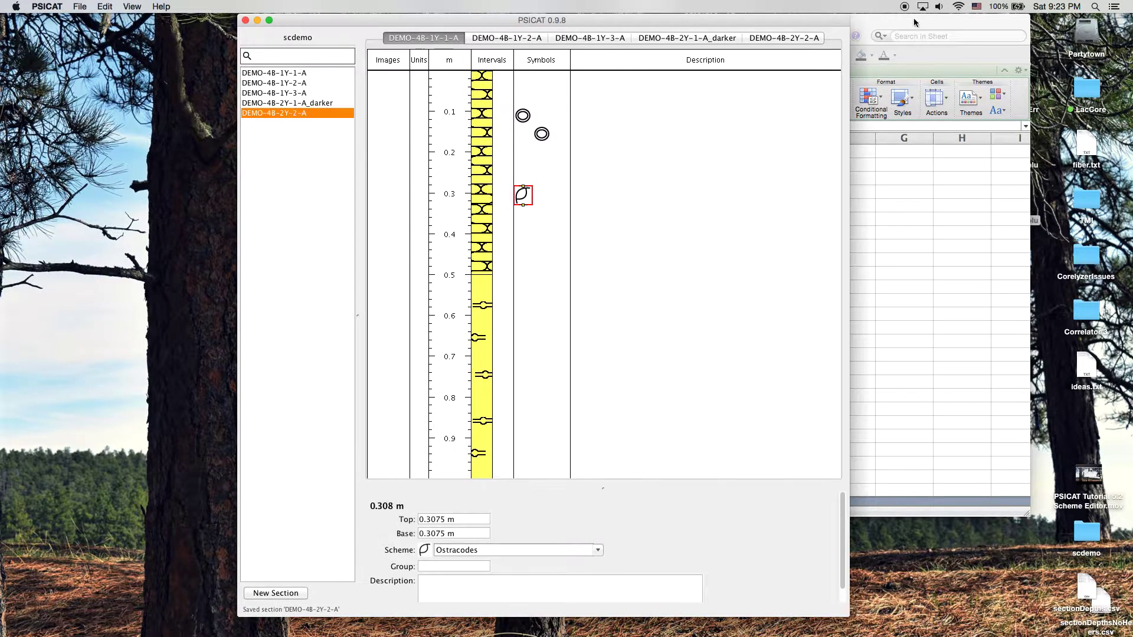
key(super+Tab)
click(560, 166)
click(703, 126)
key(BackSpace)
key(Return)
key(super+s)
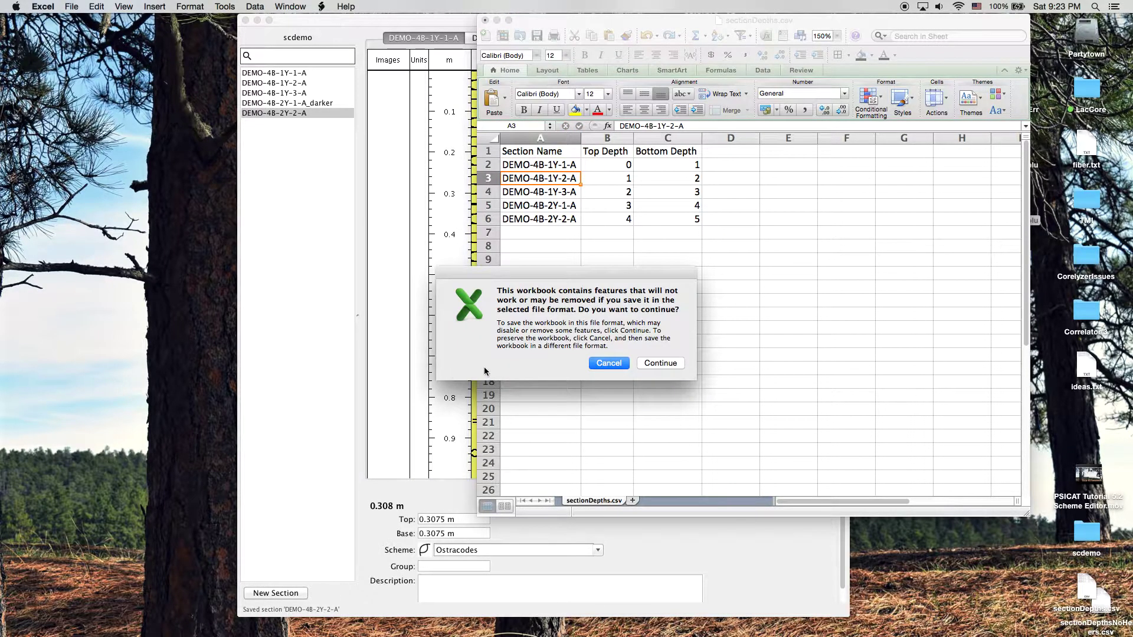
click(675, 369)
Switch to PSICAT, start a strat column export with sectionDepths.csv as the metadata file, and accept the section matches.
click(385, 31)
click(48, 6)
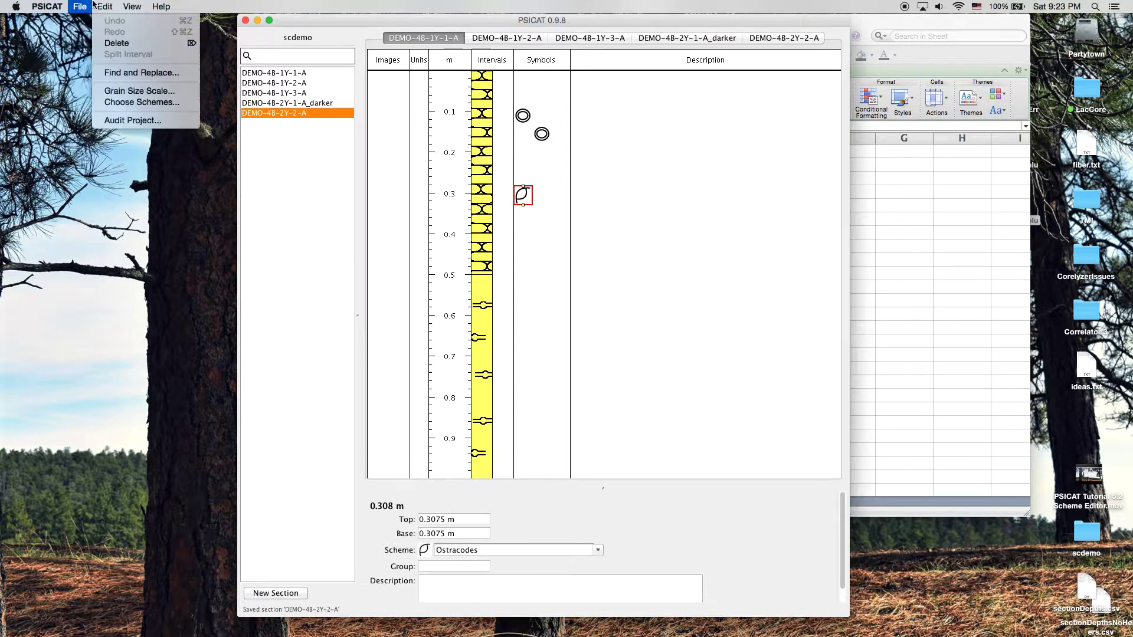
mouse_move(80, 6)
mouse_move(77, 155)
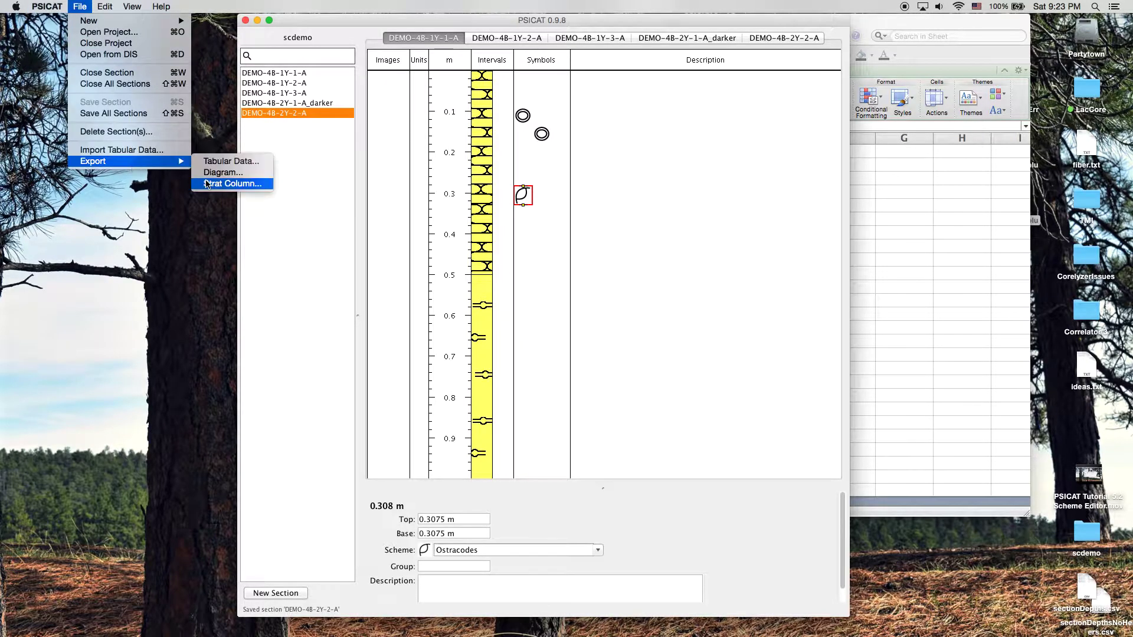
click(207, 184)
double_click(451, 354)
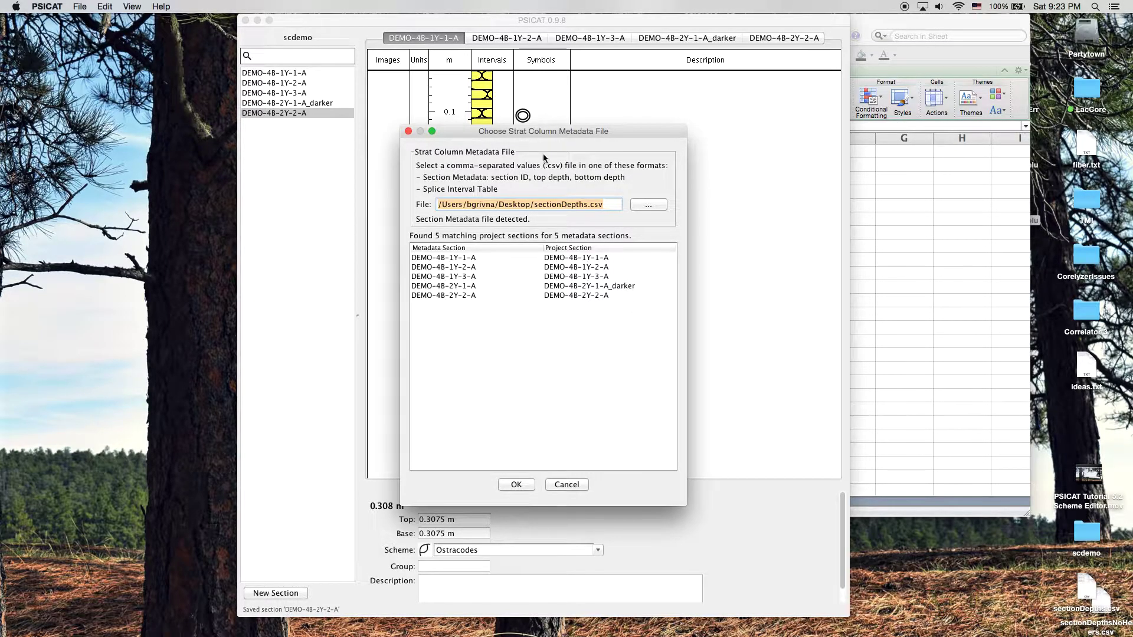
drag(536, 136, 538, 154)
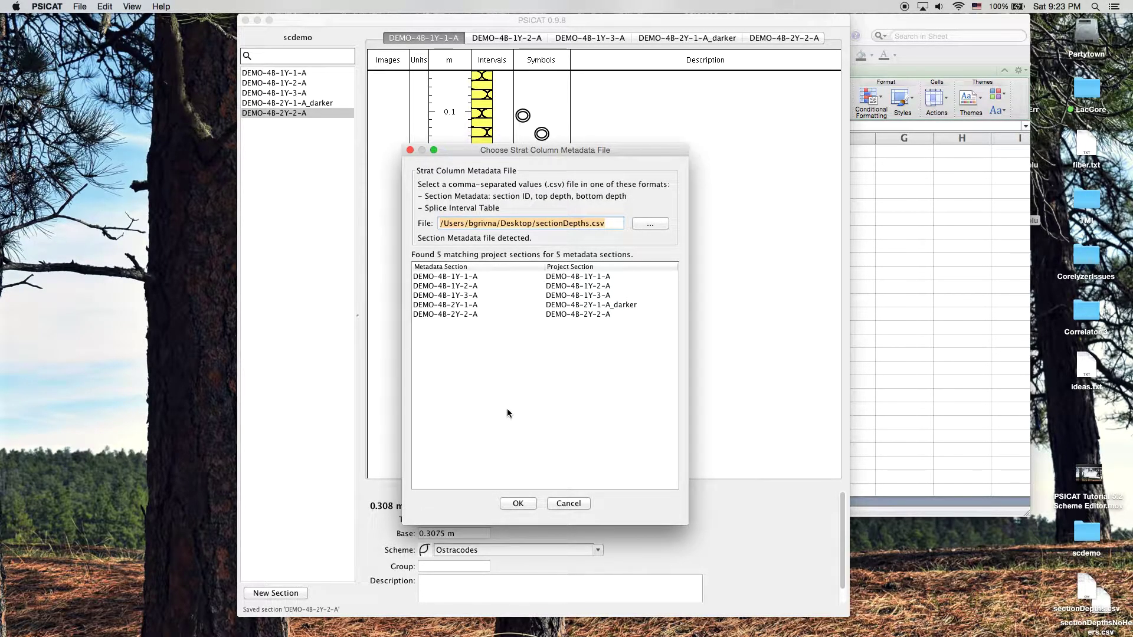
click(518, 504)
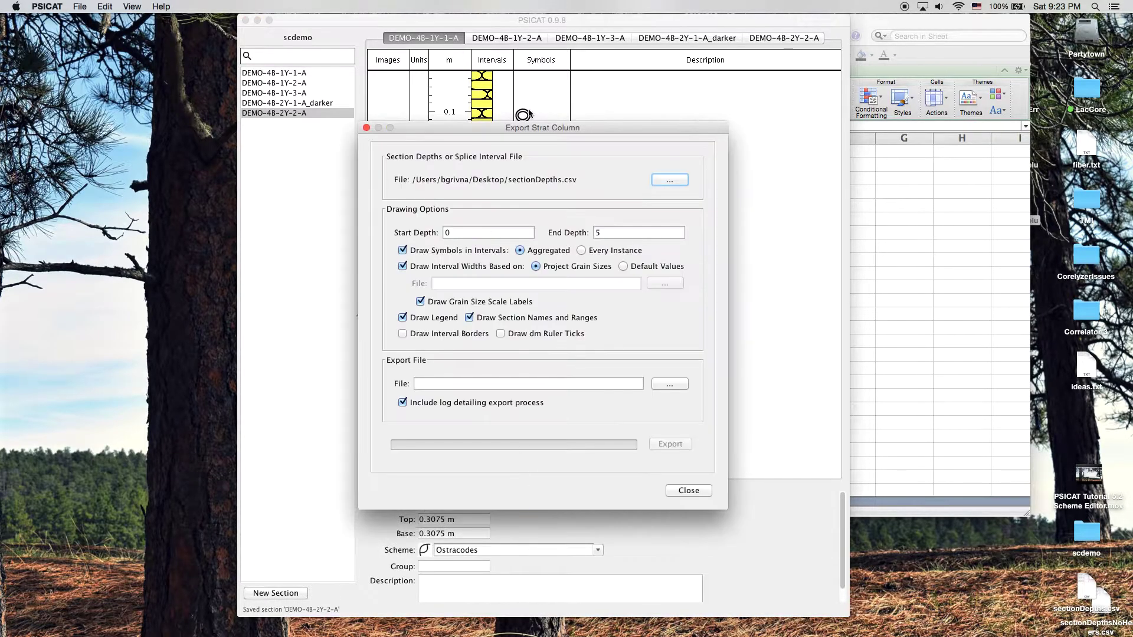
Compare the export's start and end depths with the first top depth and last bottom depth of sectionDepths.csv in Excel.
drag(565, 134, 558, 125)
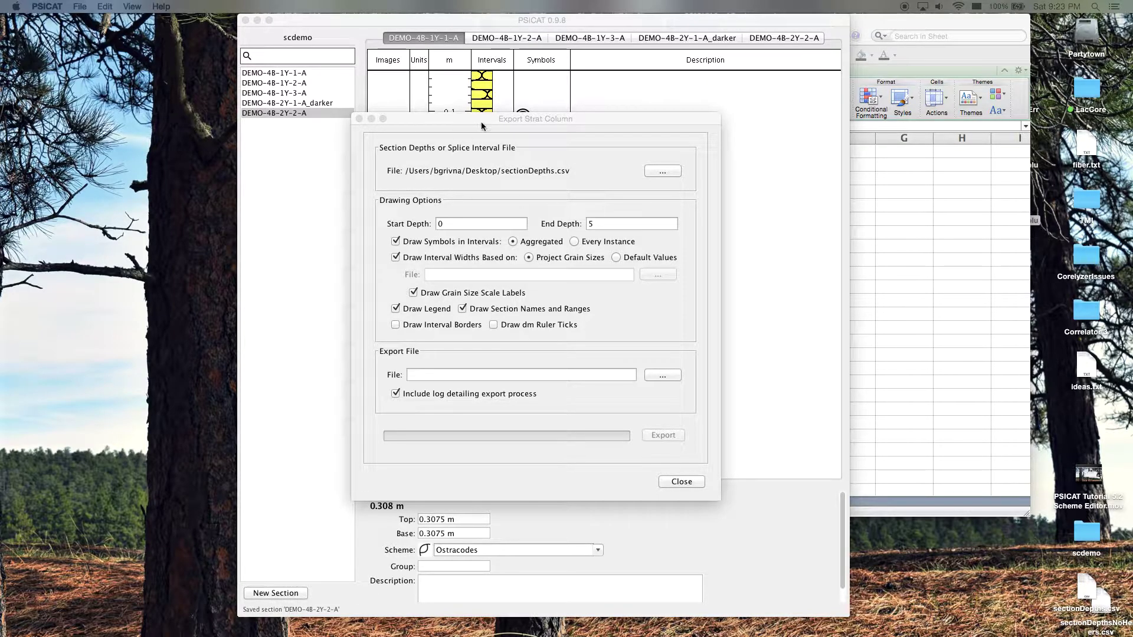
click(470, 181)
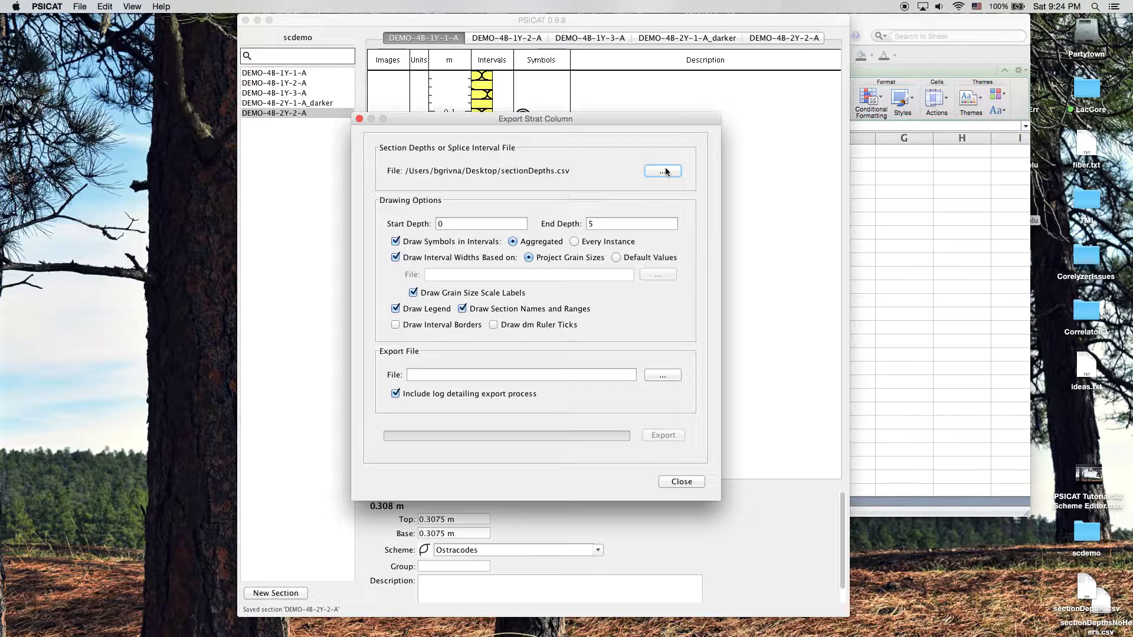
drag(616, 119, 621, 103)
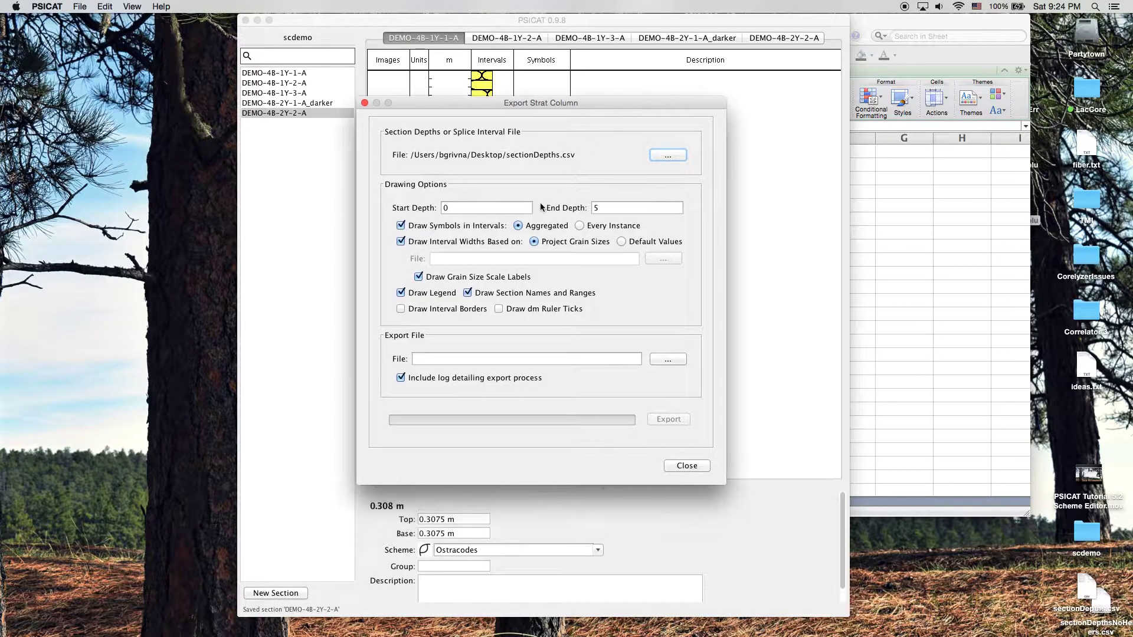
click(492, 209)
click(467, 208)
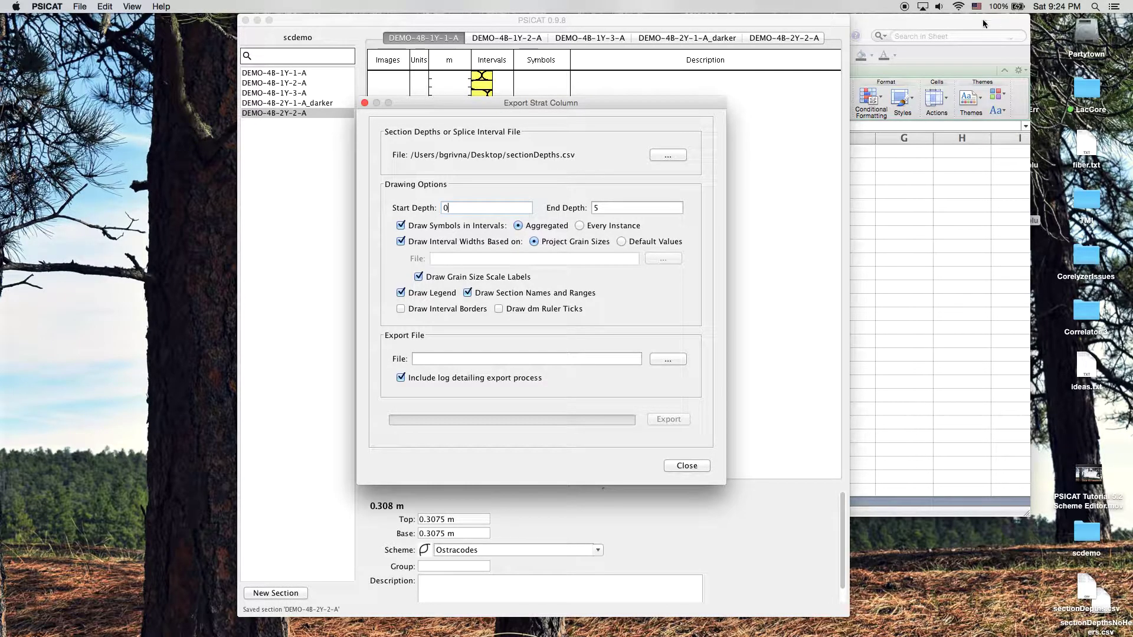
click(951, 20)
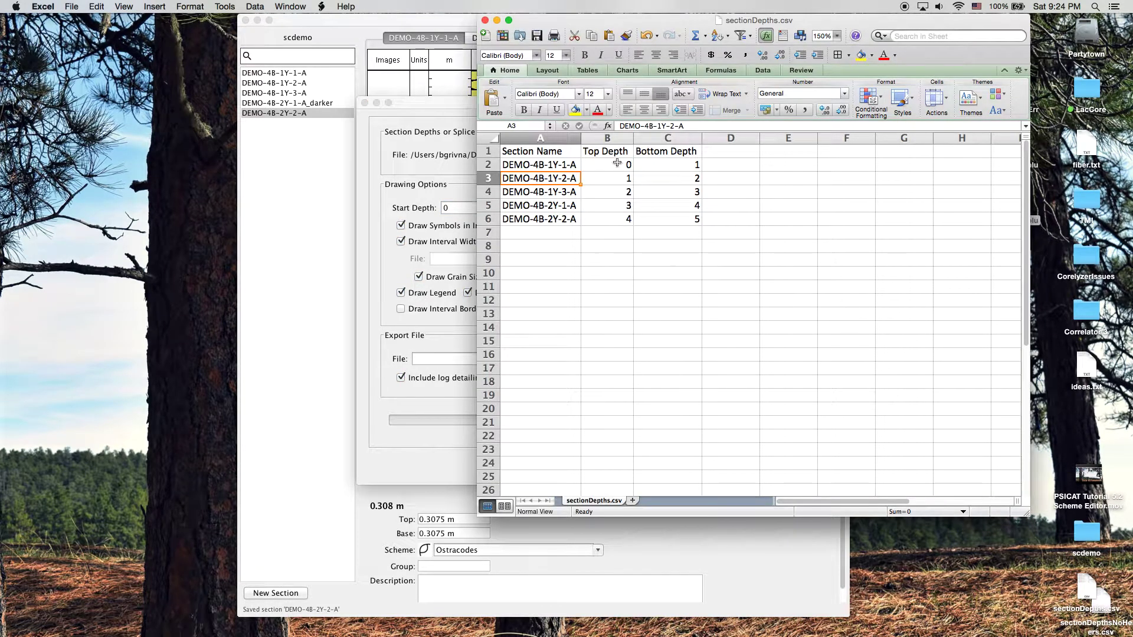
click(617, 162)
click(678, 222)
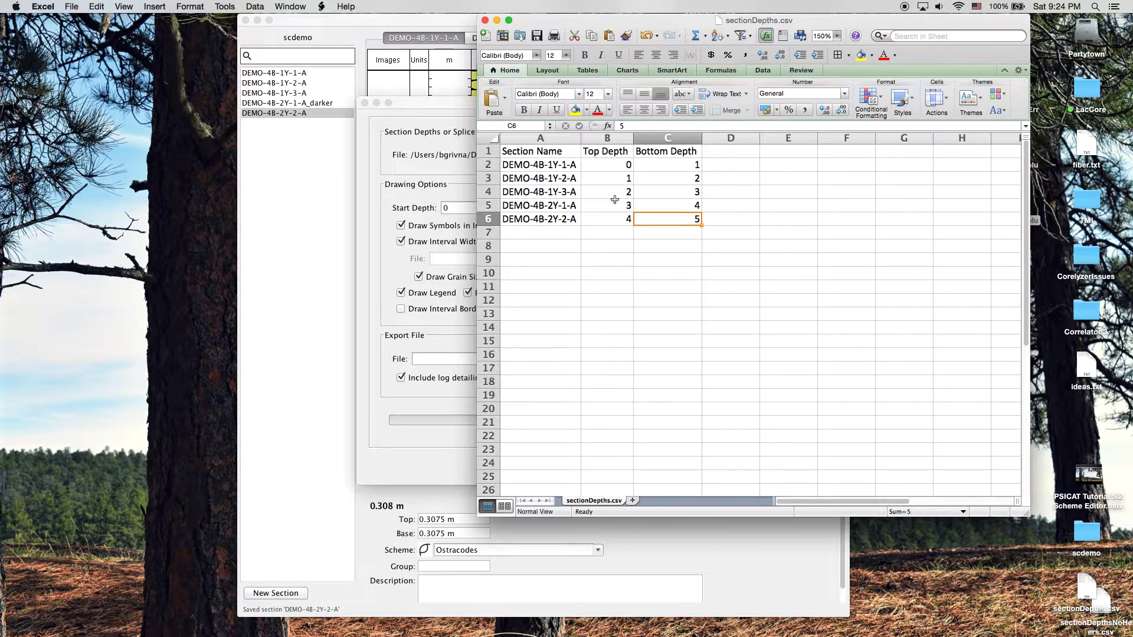
click(452, 108)
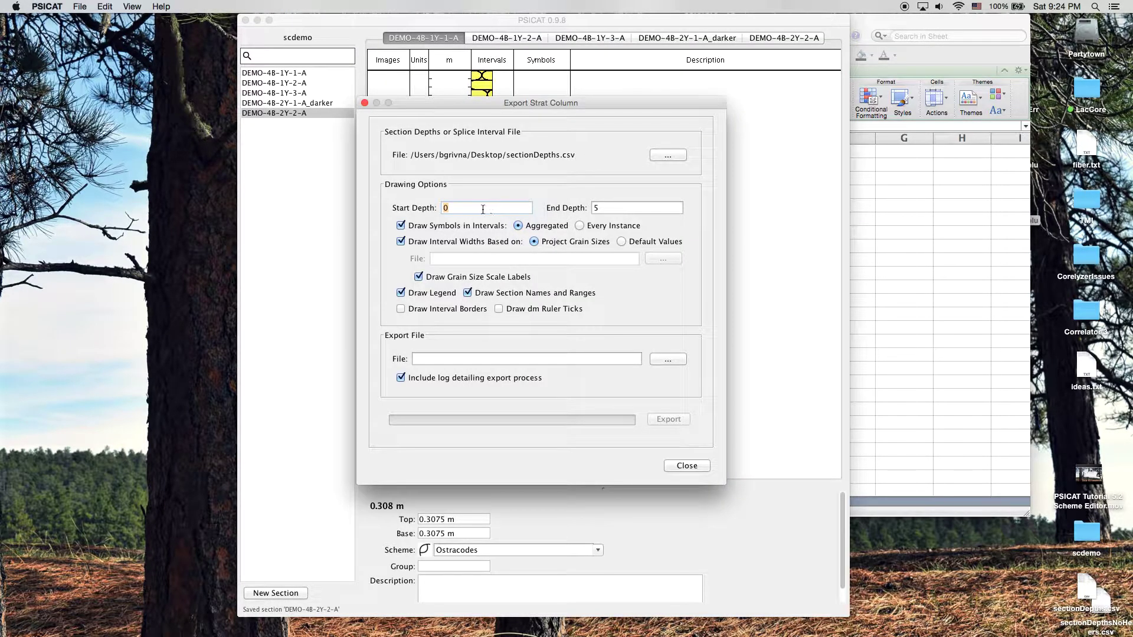
click(632, 208)
click(468, 207)
click(638, 207)
Try turning off symbol drawing in intervals, restore it, and review the drawing options beside the DEMO-4B-1Y-1-A diagram.
drag(575, 102, 857, 187)
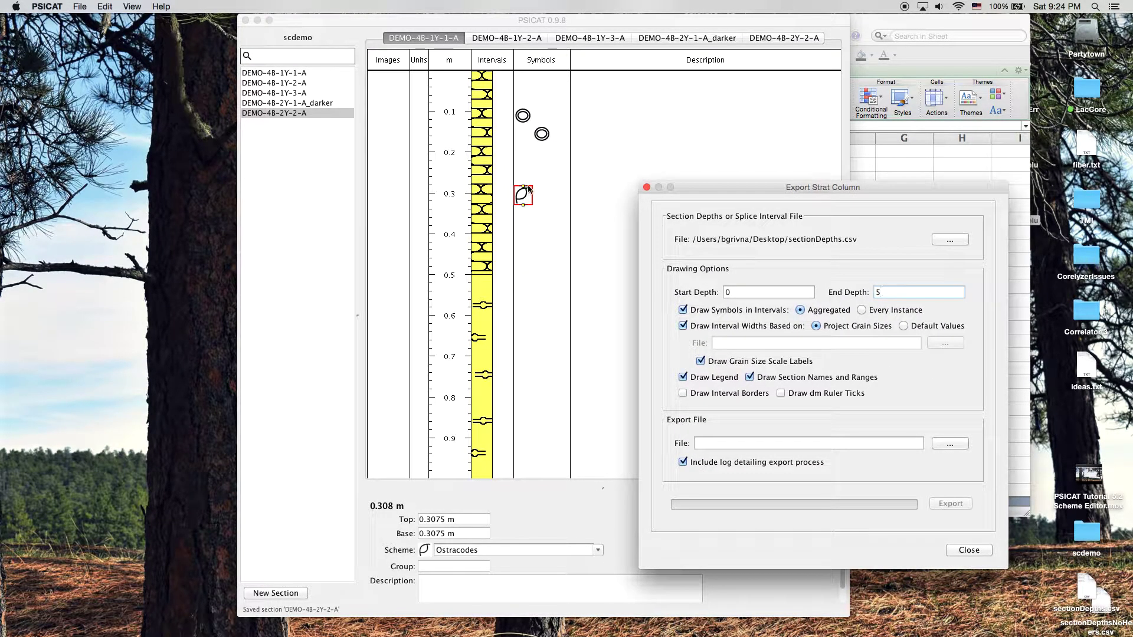
drag(872, 188, 855, 193)
click(665, 315)
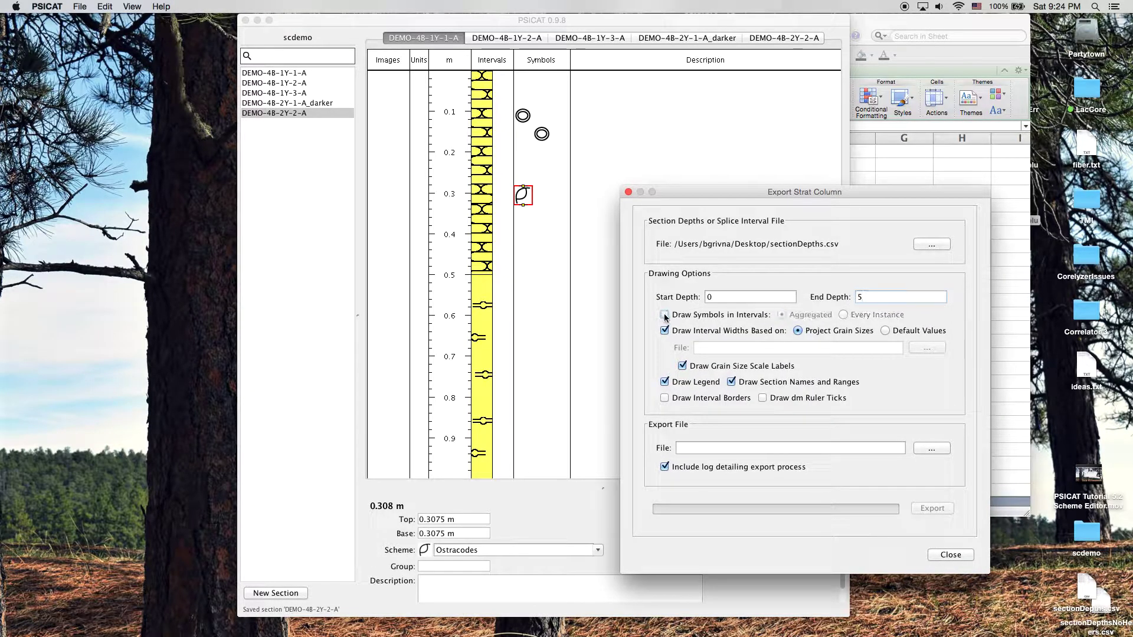
click(669, 318)
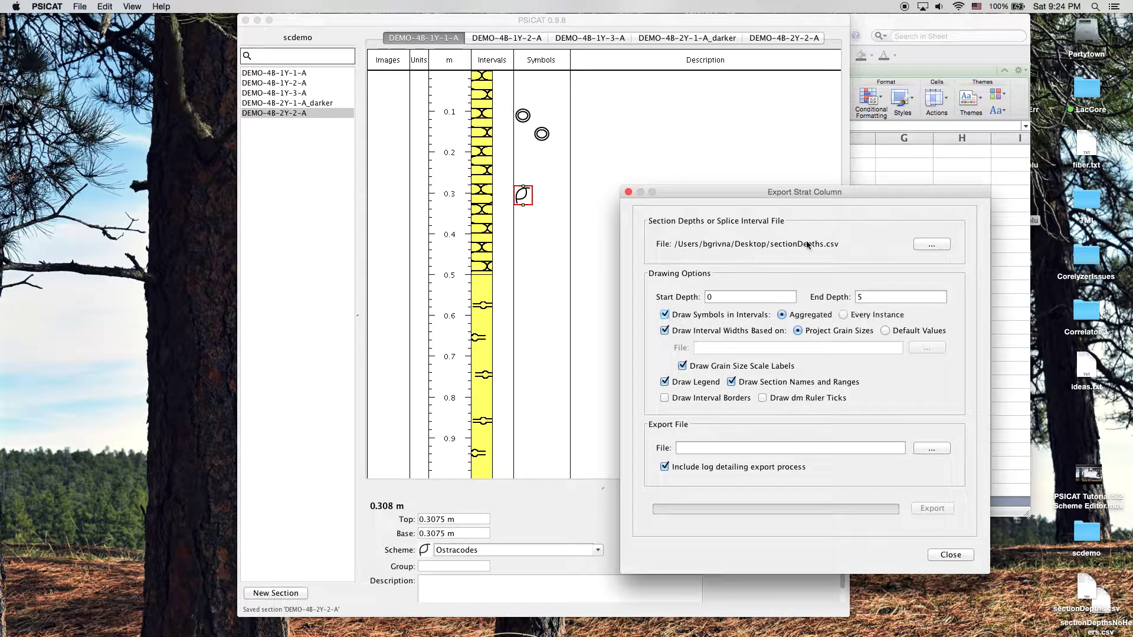
drag(858, 193, 845, 188)
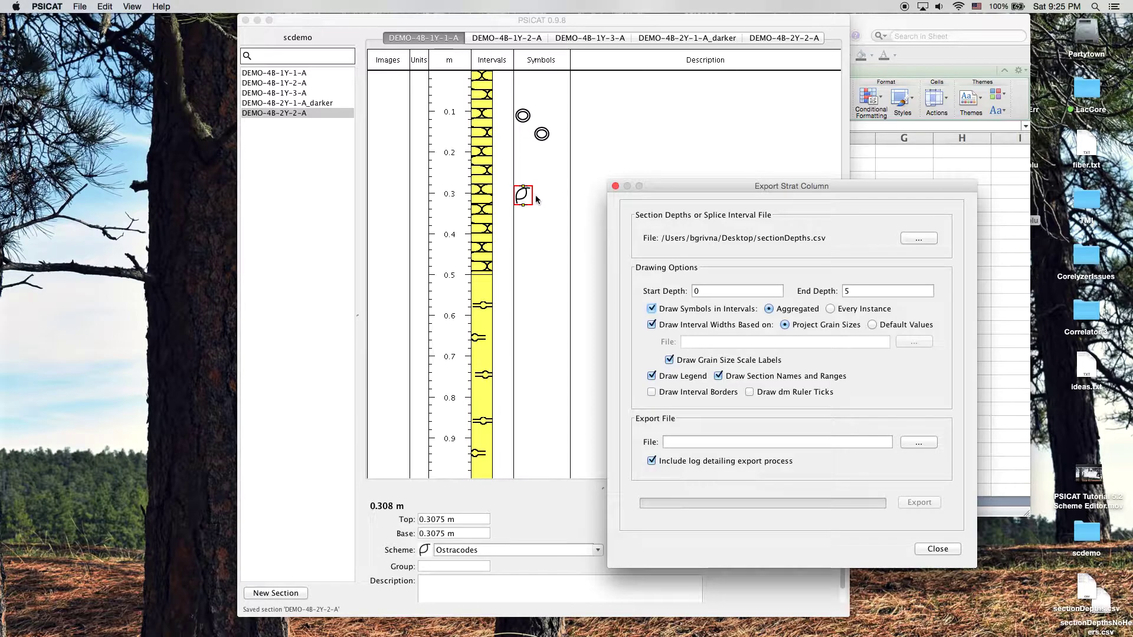
mouse_move(730, 186)
mouse_down()
mouse_move(777, 188)
mouse_move(734, 180)
mouse_up()
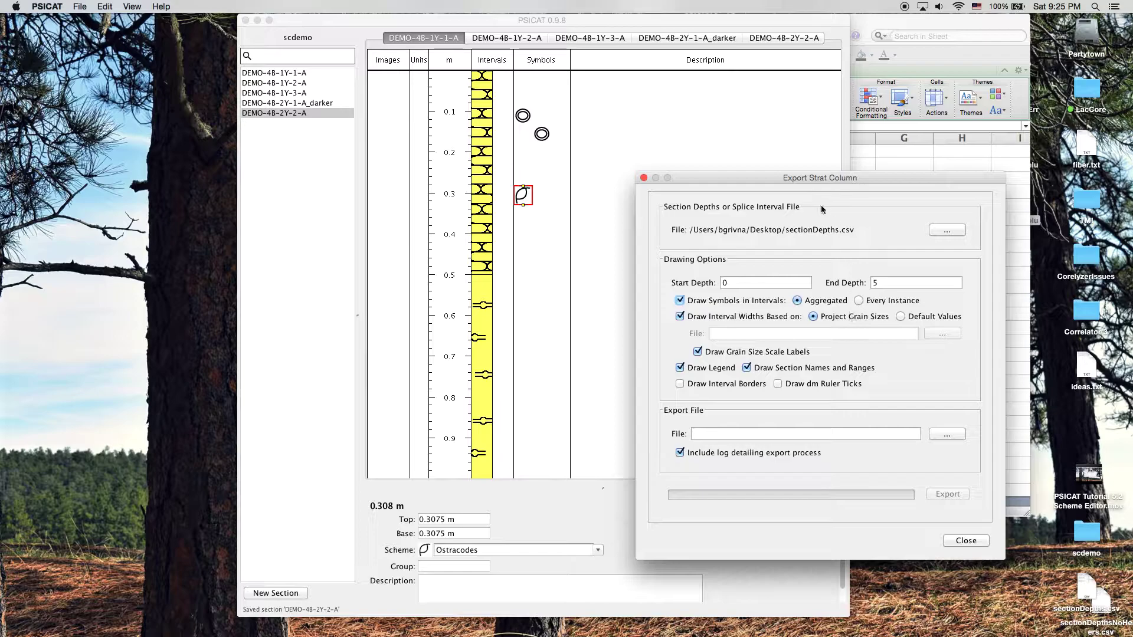
drag(763, 182, 770, 177)
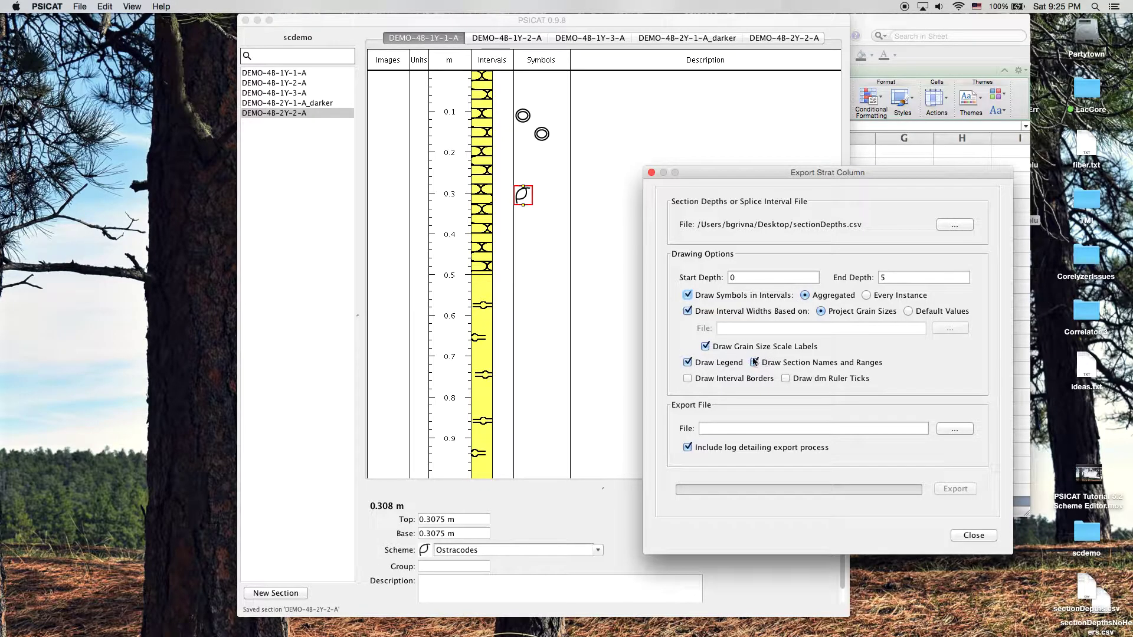
Set the export file to stratColumn1 on the Desktop.
click(949, 427)
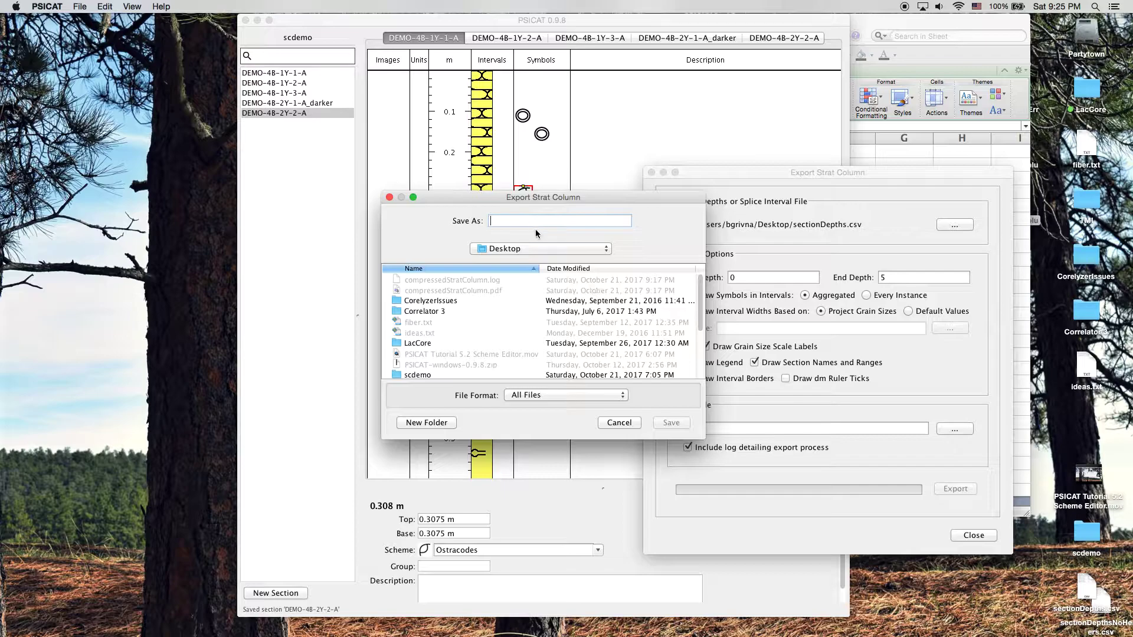
text(stratColu)
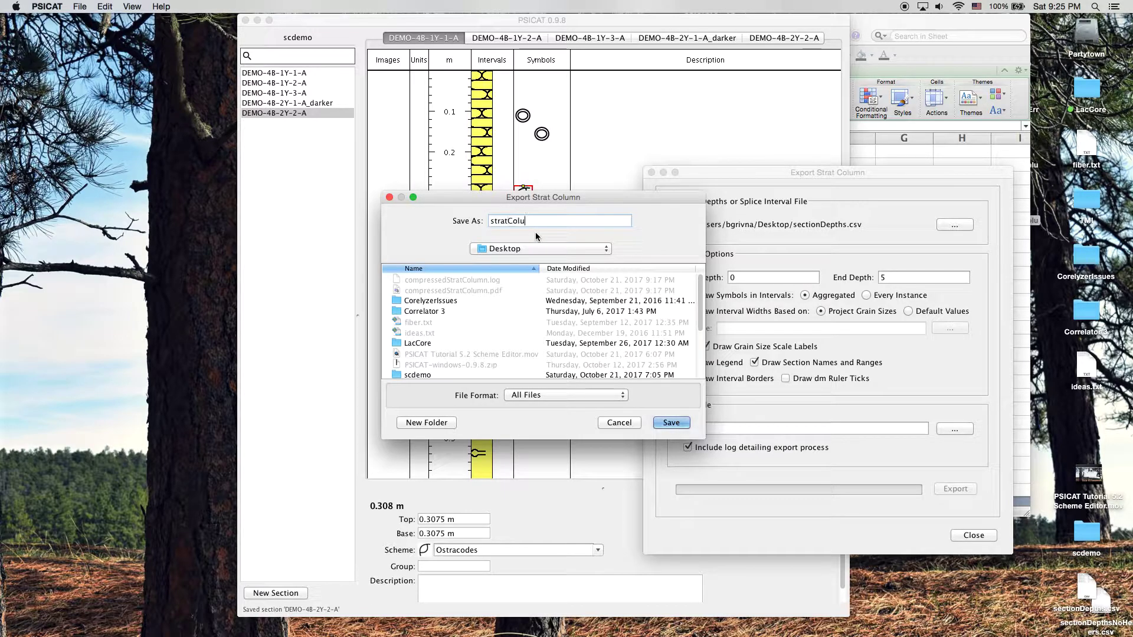
text(mn1)
click(669, 421)
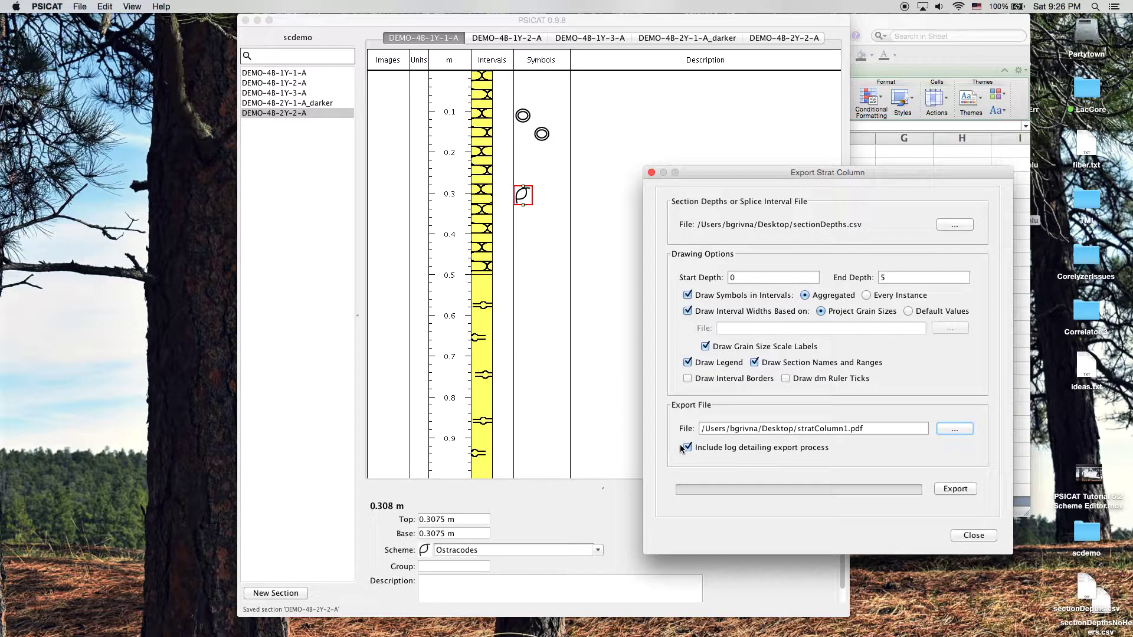
Clear the export dialog away from the desktop icons and delete the old strat column log and PDF files.
drag(880, 177, 714, 170)
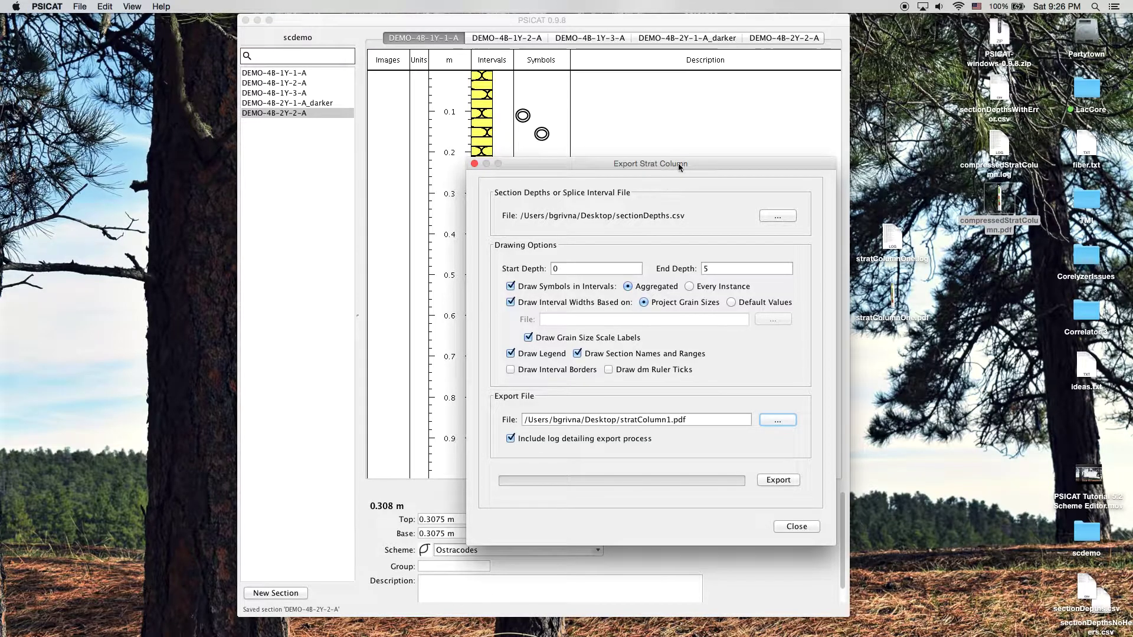
drag(677, 164, 598, 171)
drag(925, 324, 900, 236)
key(super+BackSpace)
Export the strat column and move the new stratColumn1 log and PDF files to a clear spot on the desktop.
click(702, 488)
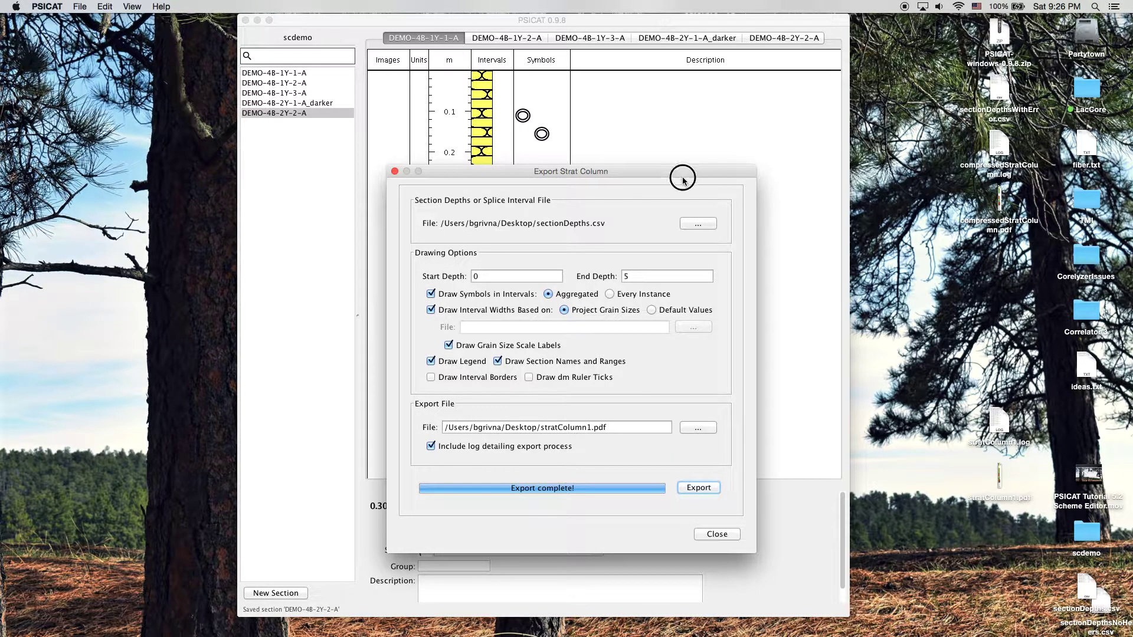
drag(681, 172, 793, 191)
drag(968, 399, 929, 456)
click(932, 388)
click(965, 354)
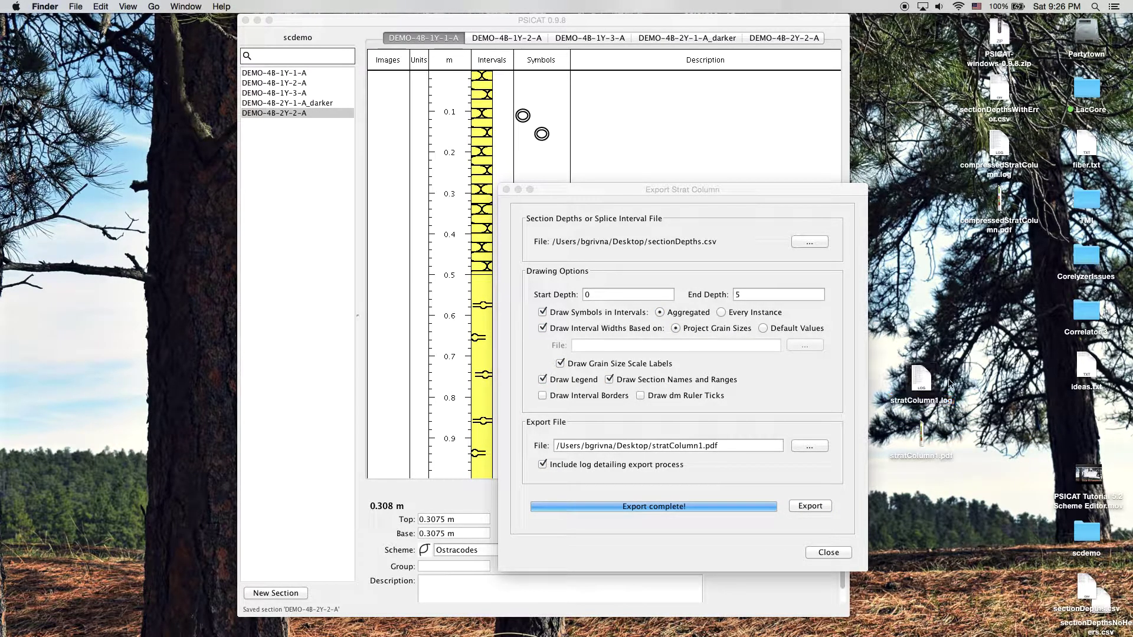
Open the exported stratColumn1.pdf in Preview and view the column at a reduced scale.
click(922, 437)
double_click(923, 437)
drag(225, 16, 609, 15)
key(super+minus)
key(super+minus)
key(super+minus)
key(super+minus)
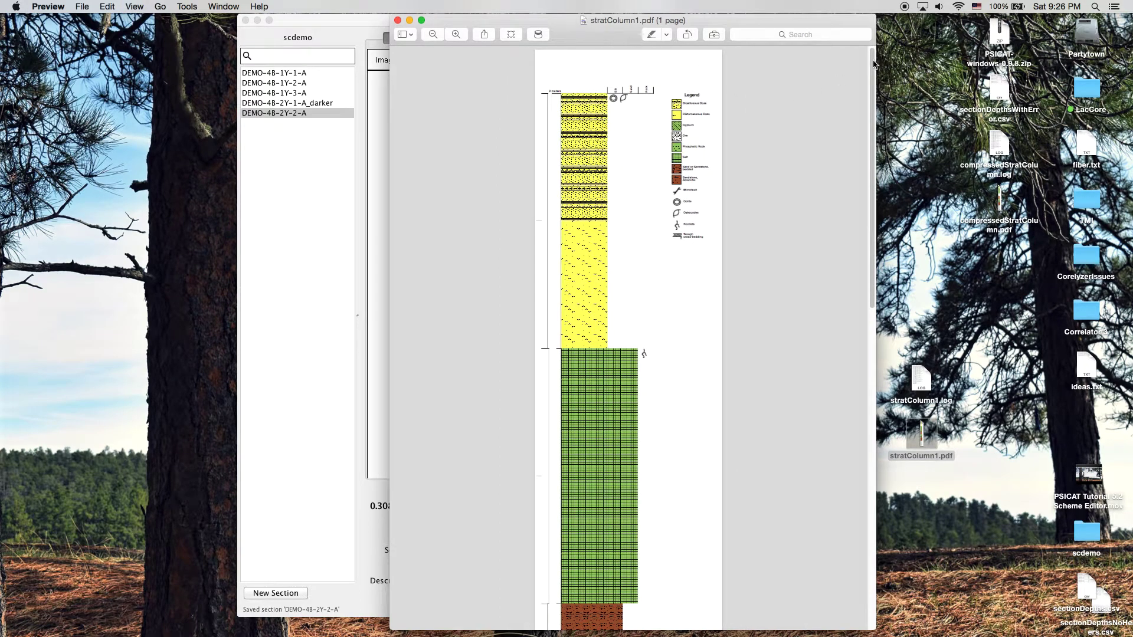
Examine the top of the exported column up close, including its grain size scale, symbols and legend.
drag(871, 52, 859, 17)
click(462, 32)
click(462, 33)
click(462, 32)
click(462, 33)
scroll(621, 140, up, 10)
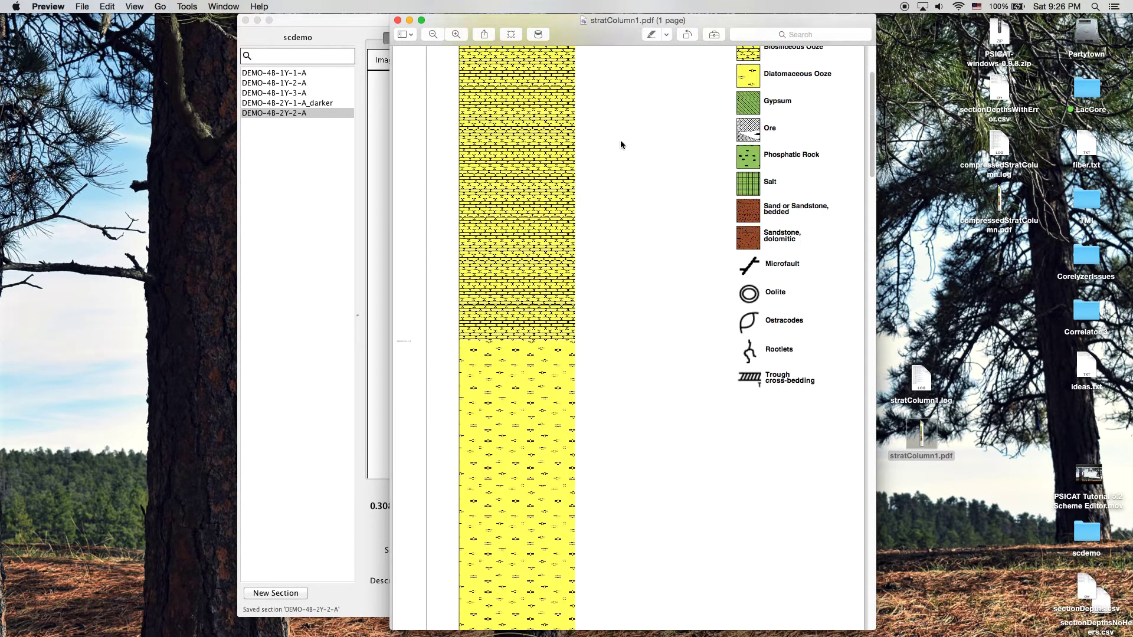
drag(876, 209, 899, 208)
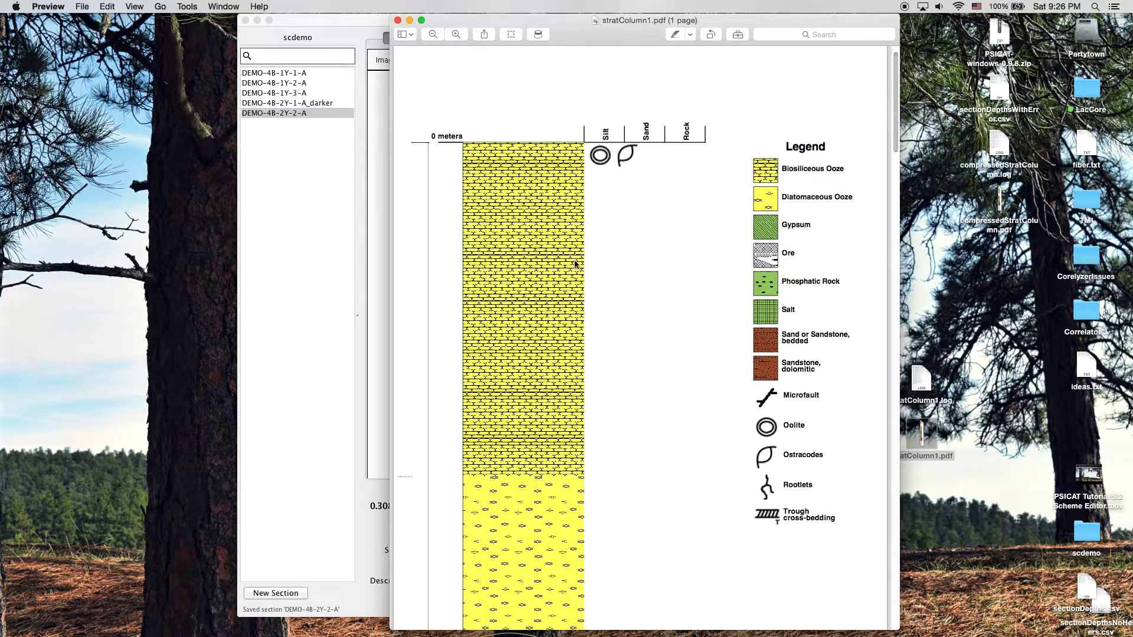
mouse_move(892, 73)
mouse_down()
mouse_move(888, 167)
mouse_move(885, 63)
mouse_up()
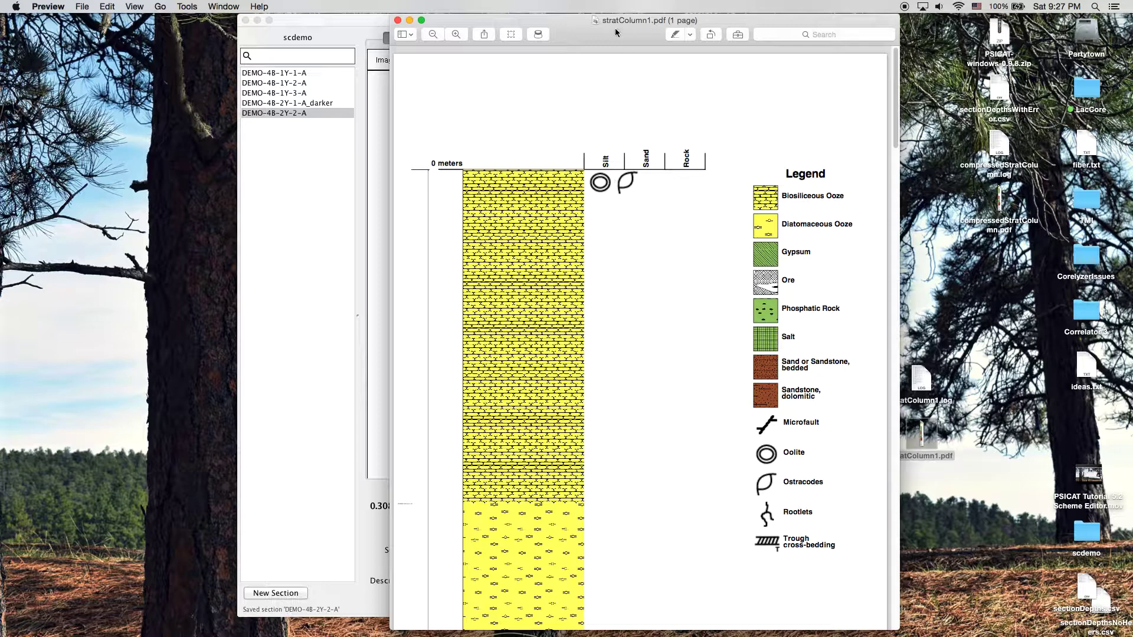
Place the PDF window beside PSICAT to compare the exported column's symbols with the DEMO-4B-1Y-1-A diagram and the drawing options.
drag(615, 28, 873, 83)
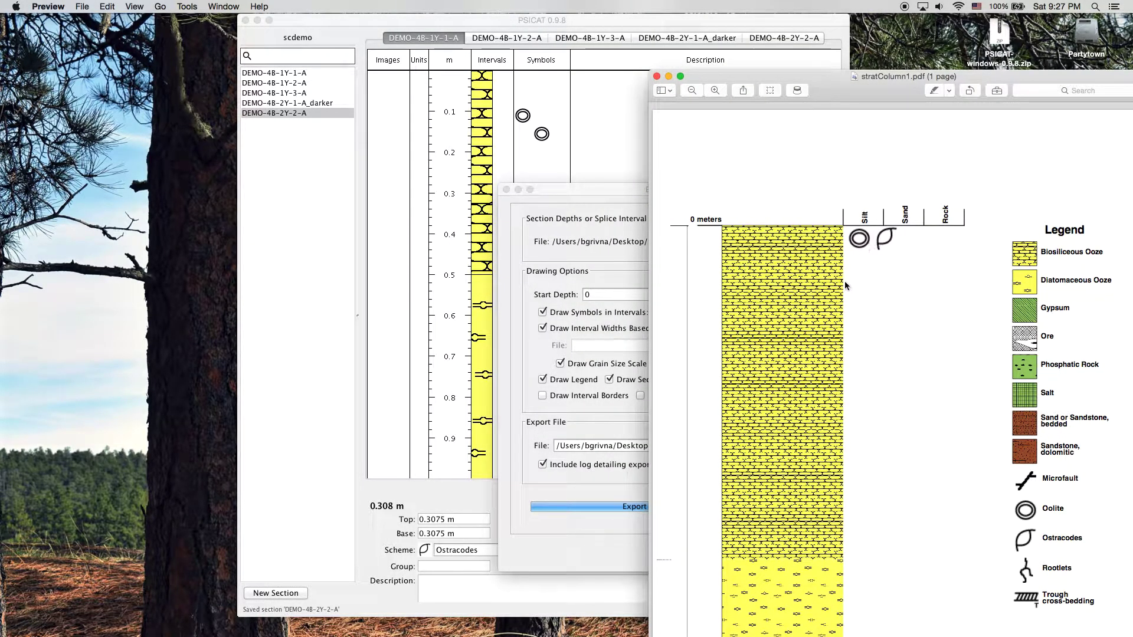
drag(841, 79, 801, 76)
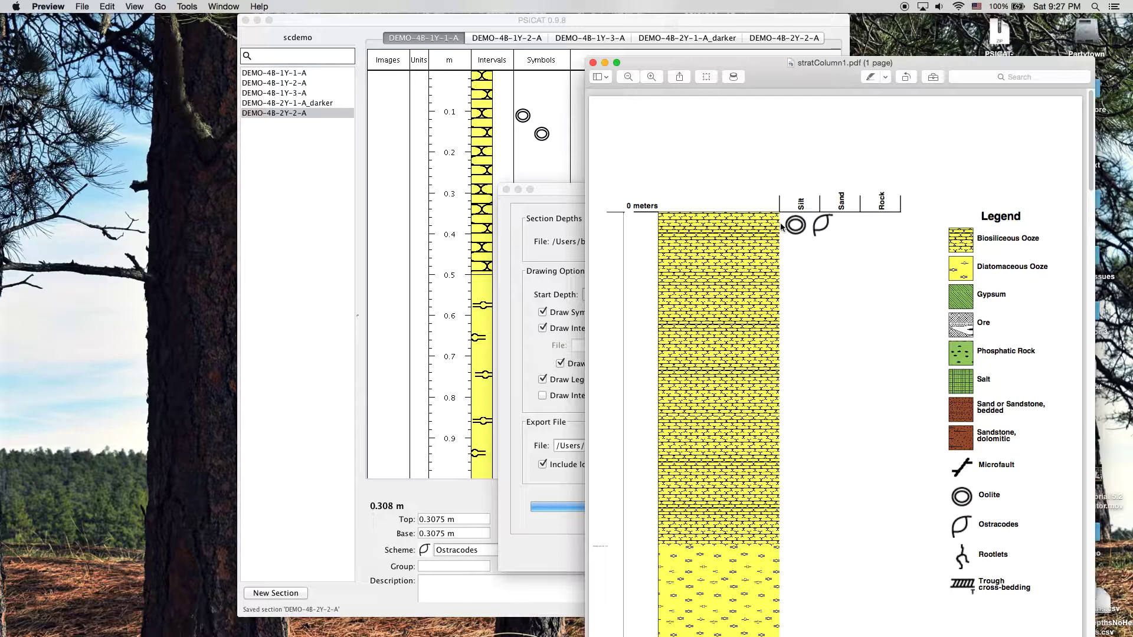
drag(785, 73, 720, 31)
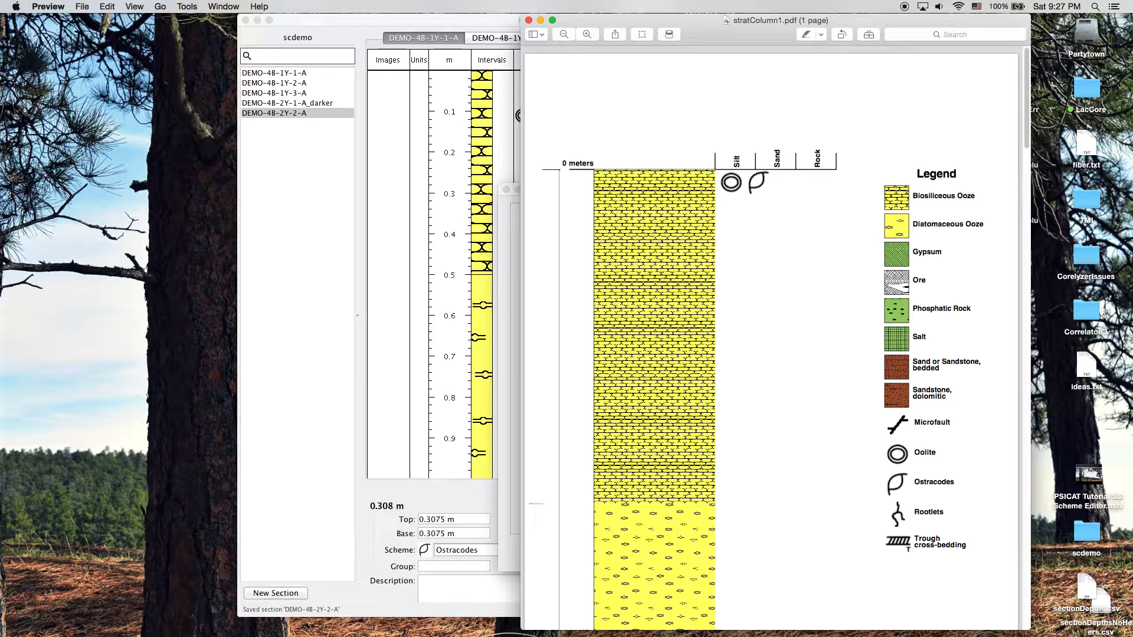
click(177, 617)
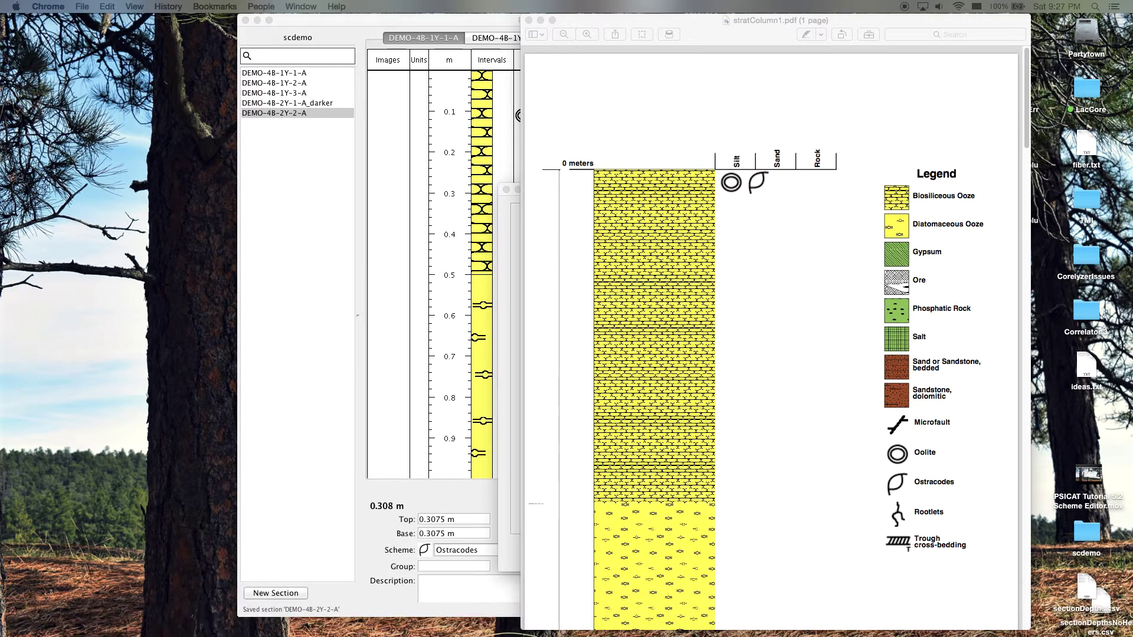
drag(721, 20, 728, 19)
drag(602, 40, 820, 40)
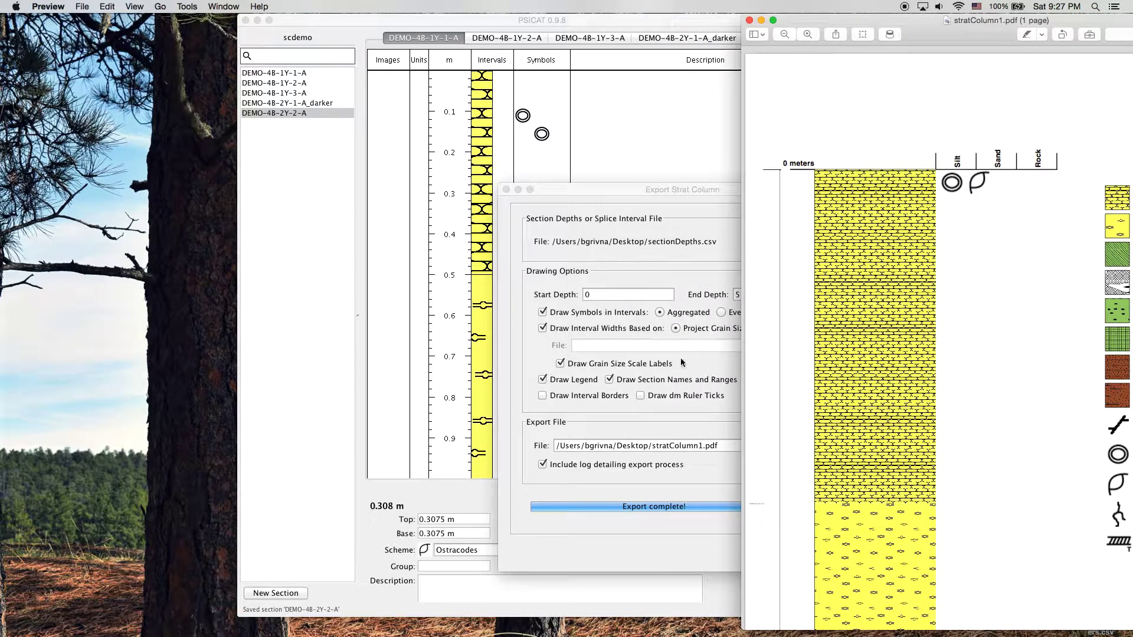
Examine the DEMO-4B-1Y-1-A section name label beside the top of the exported column up close.
double_click(965, 30)
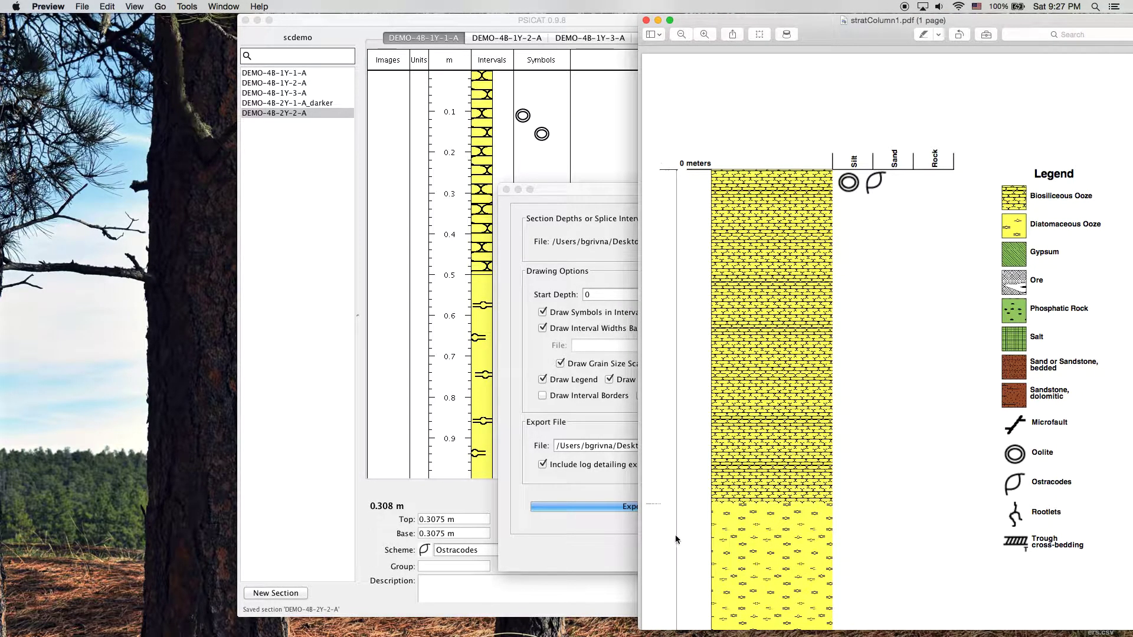
click(721, 34)
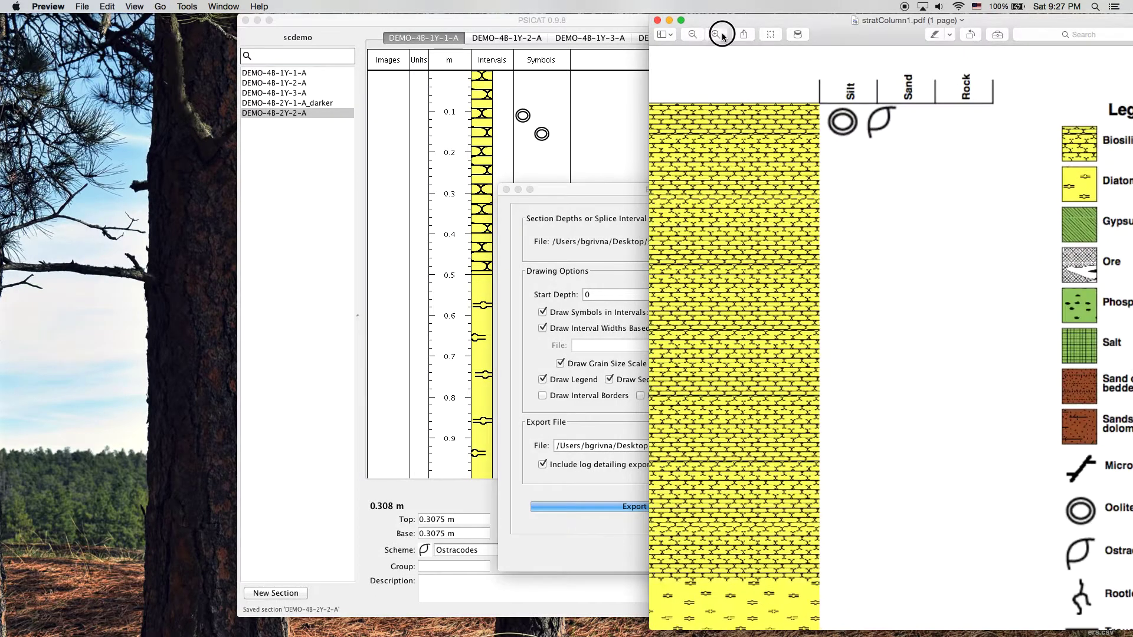
click(721, 34)
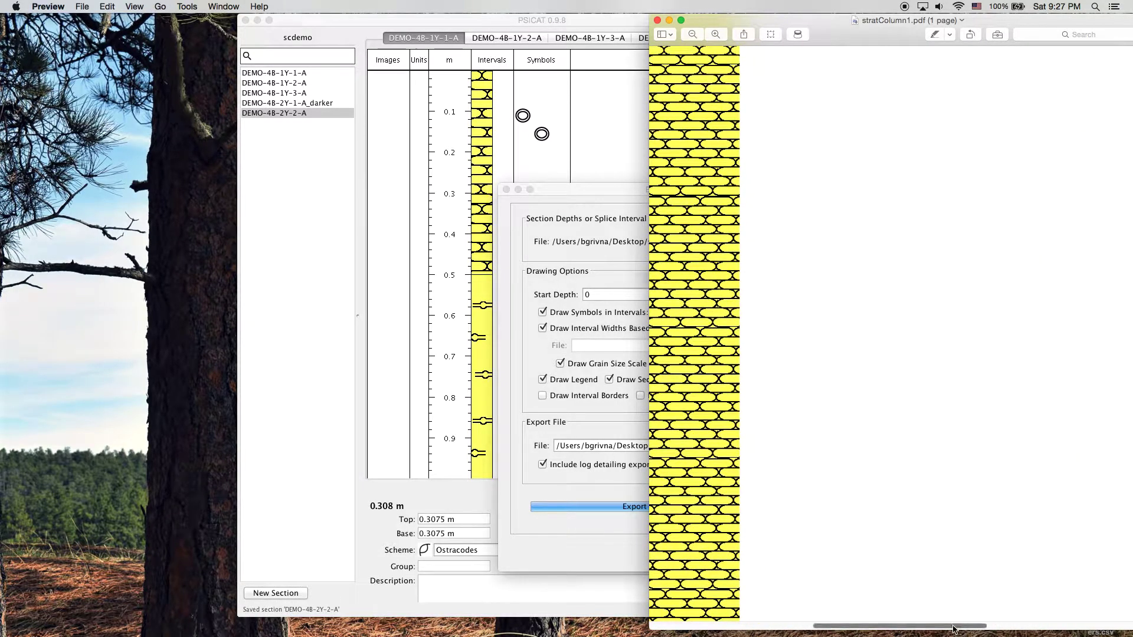
drag(954, 627, 696, 625)
scroll(746, 431, down, 3)
click(716, 34)
click(717, 34)
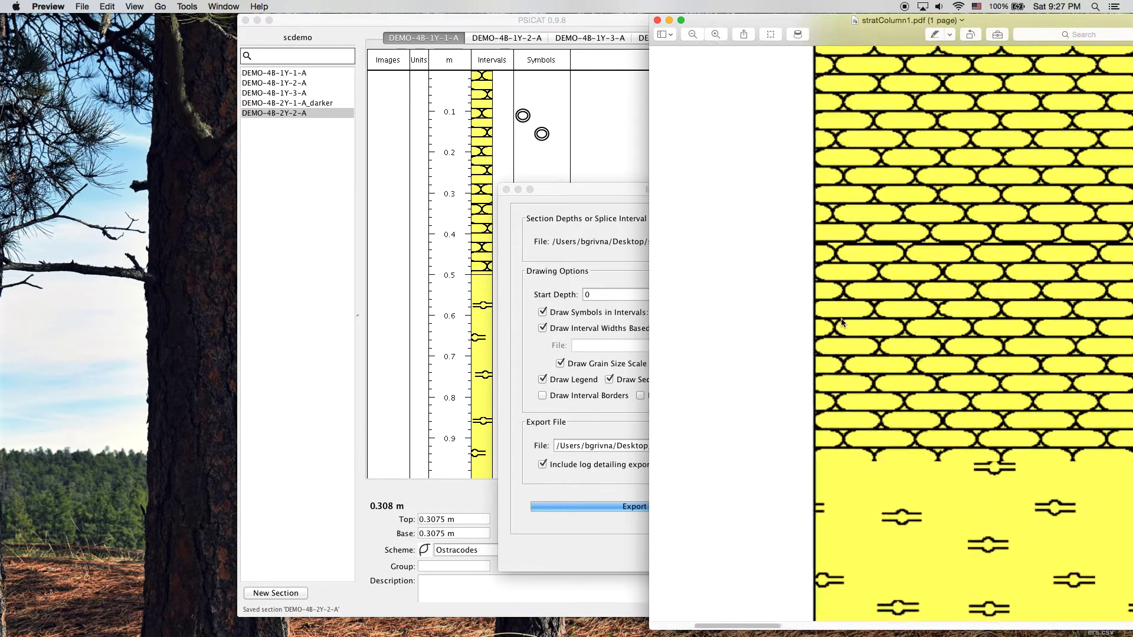
drag(770, 627, 714, 626)
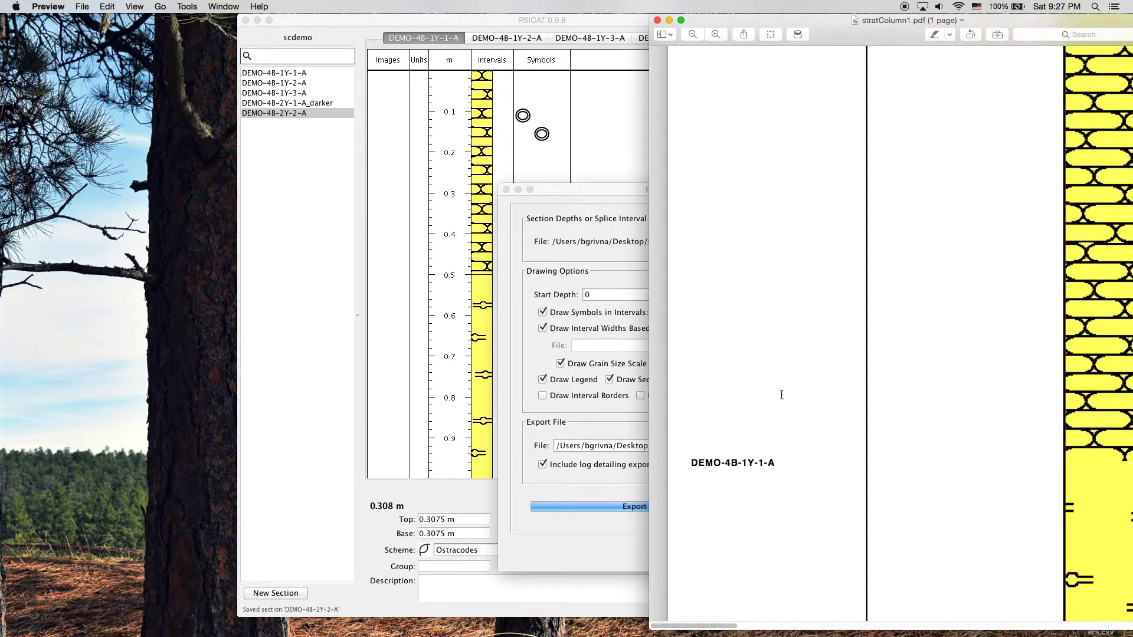
click(809, 420)
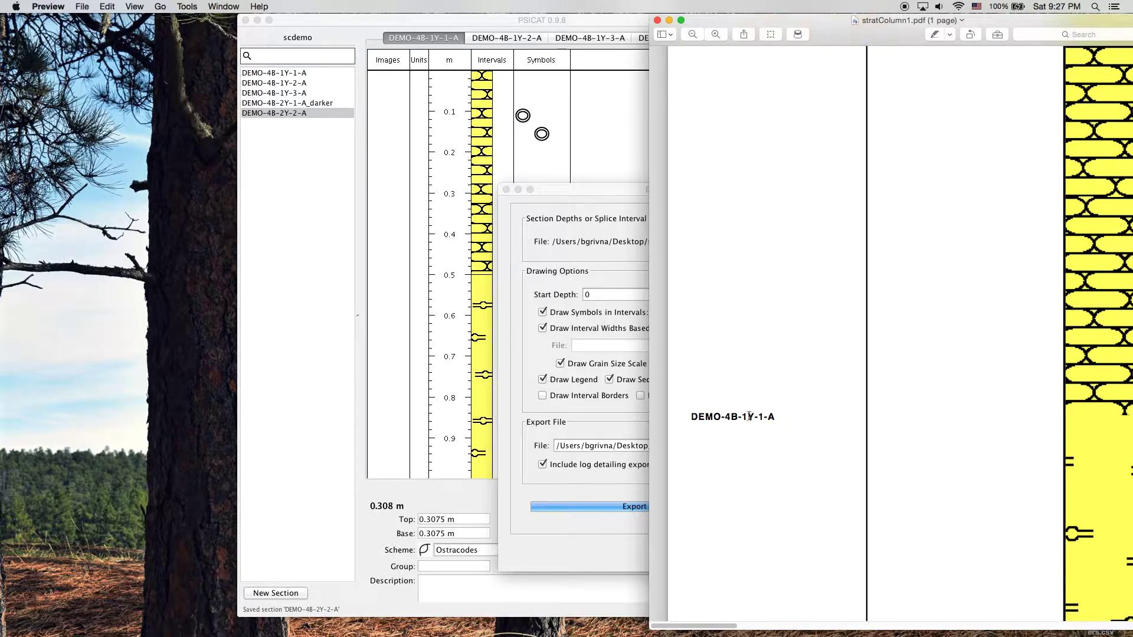
drag(859, 40, 830, 40)
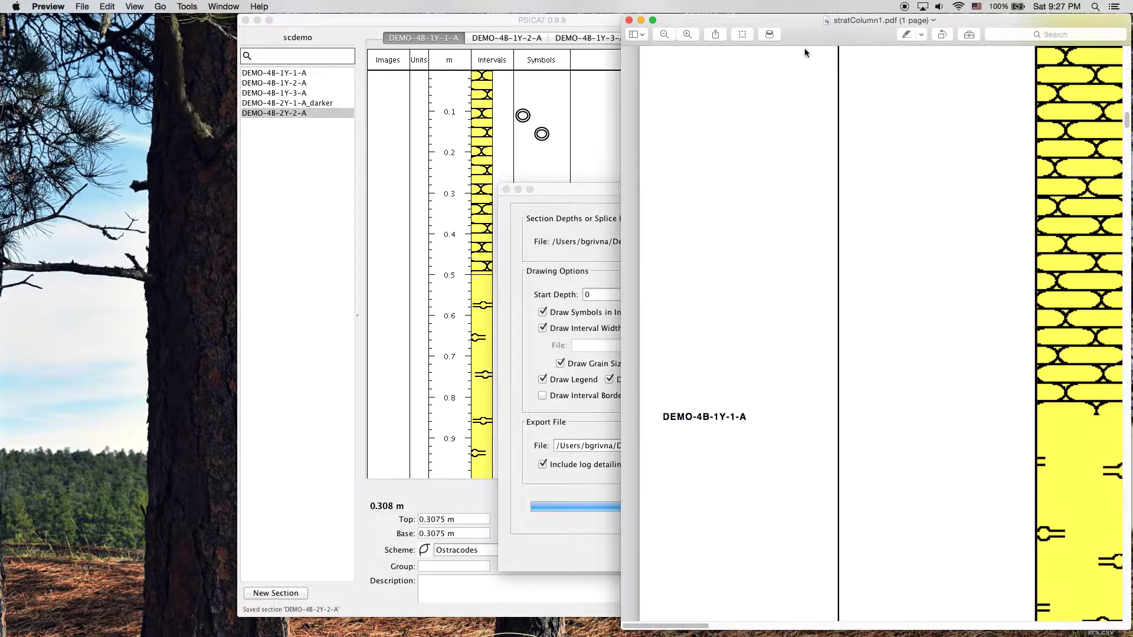
Return the PDF to a reduced scale that shows the column top, grain size scale and whole legend together.
click(666, 35)
click(666, 35)
click(666, 36)
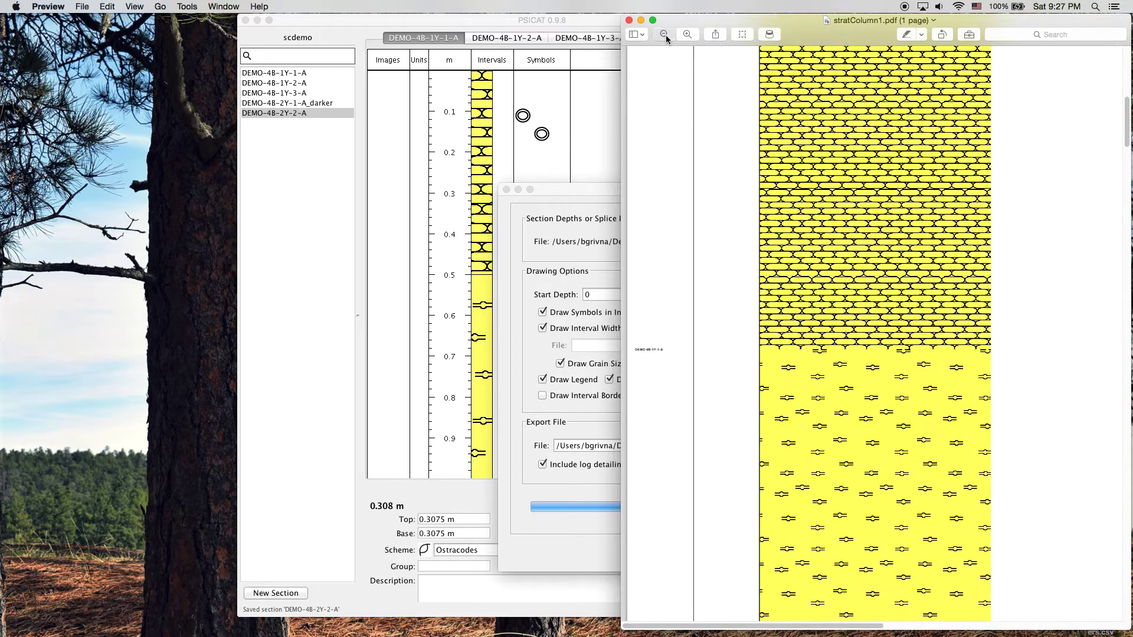
click(665, 36)
drag(755, 34, 639, 34)
click(549, 34)
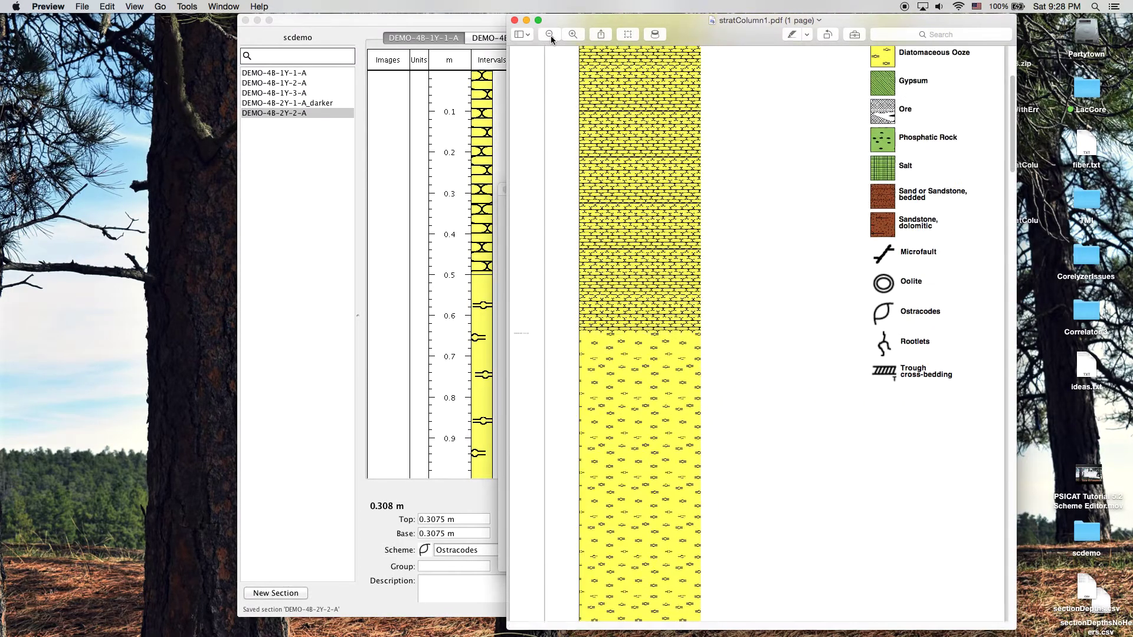
click(549, 34)
click(549, 35)
click(549, 35)
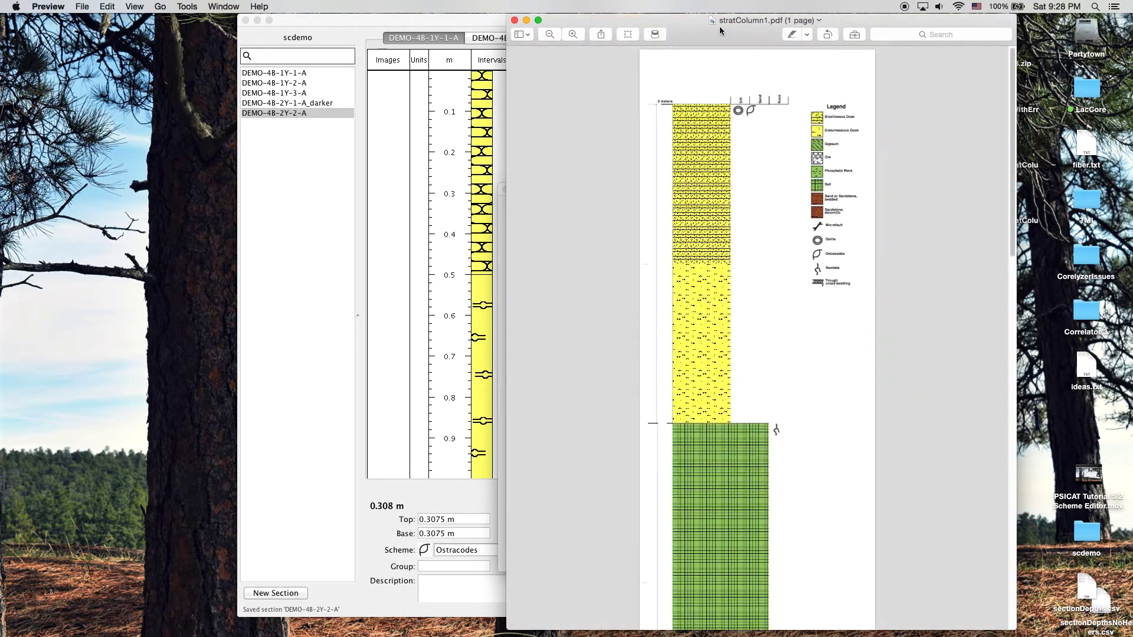
drag(702, 34, 706, 33)
click(577, 34)
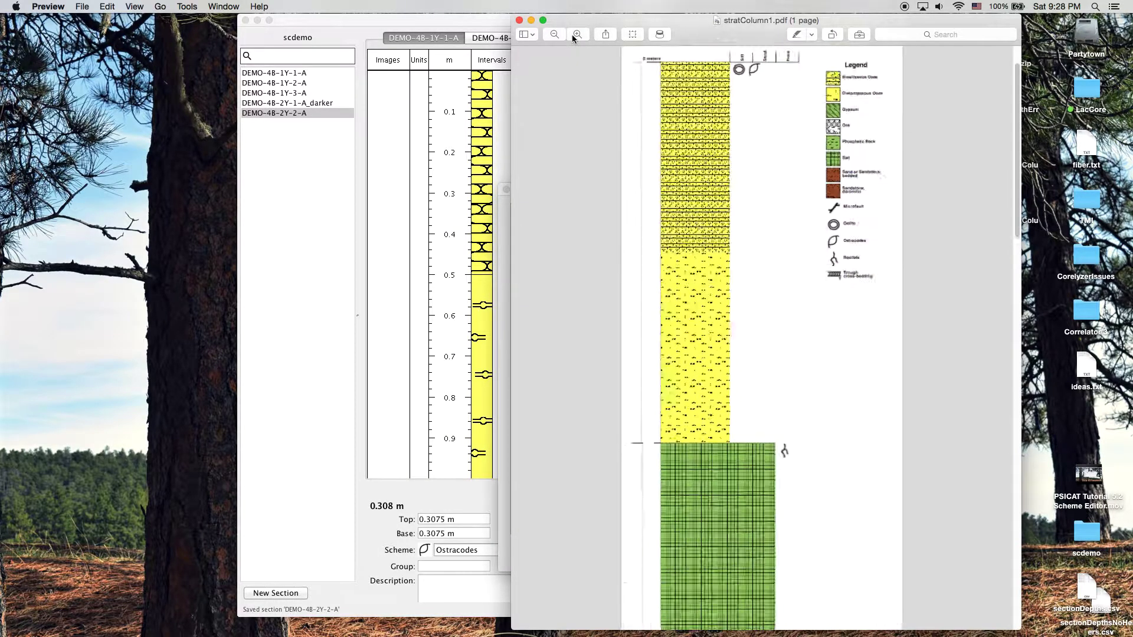
click(578, 34)
scroll(805, 119, up, 5)
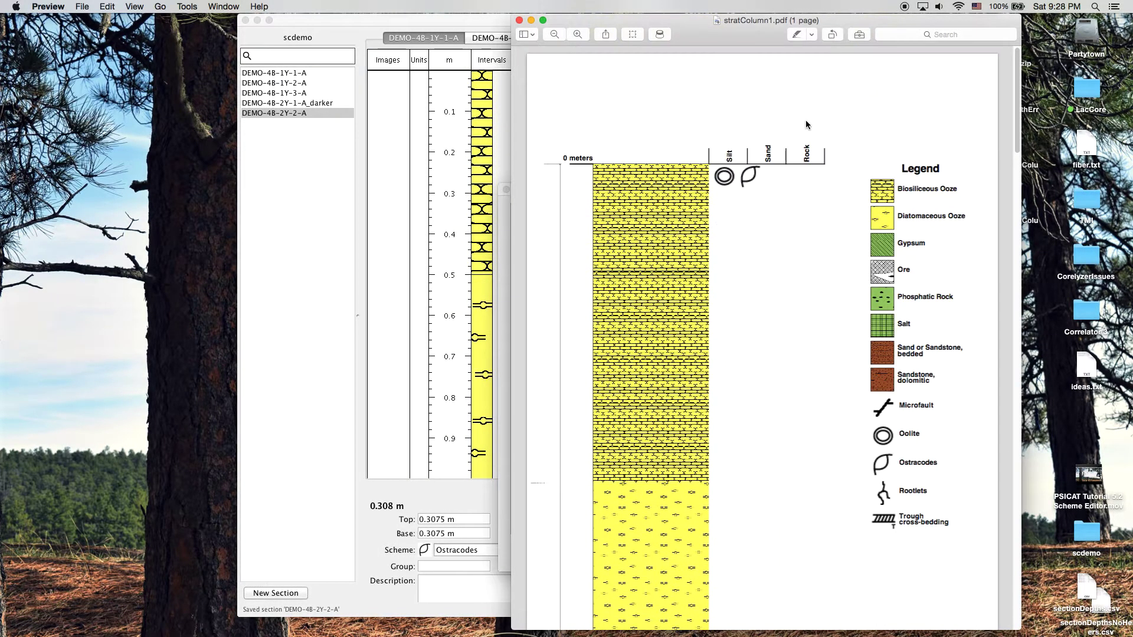
drag(738, 34, 768, 36)
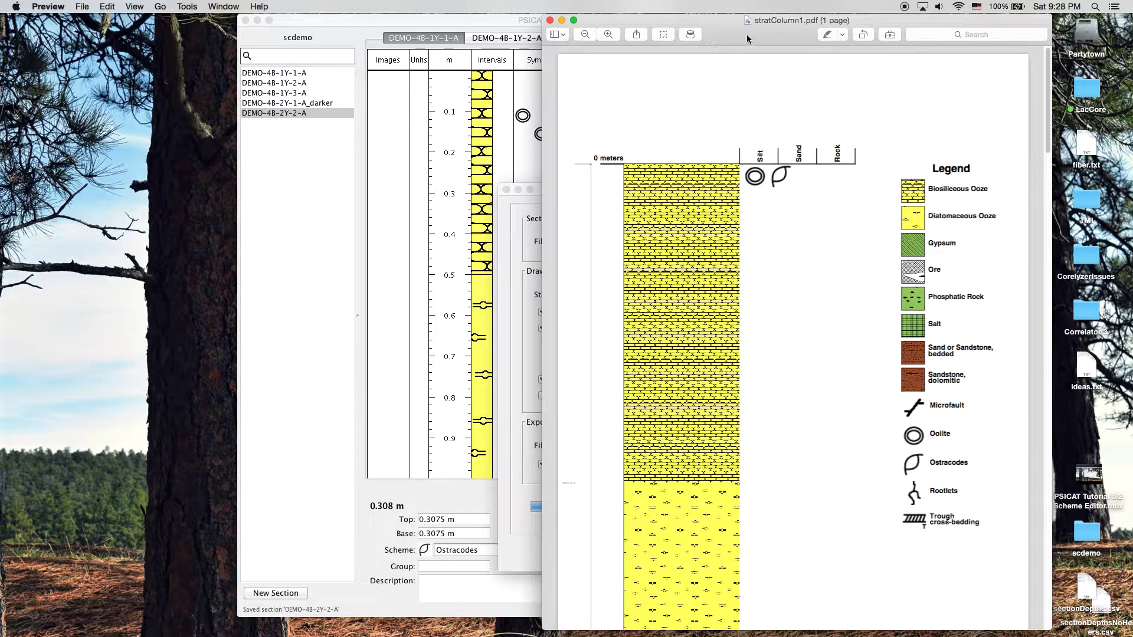
drag(759, 36, 757, 39)
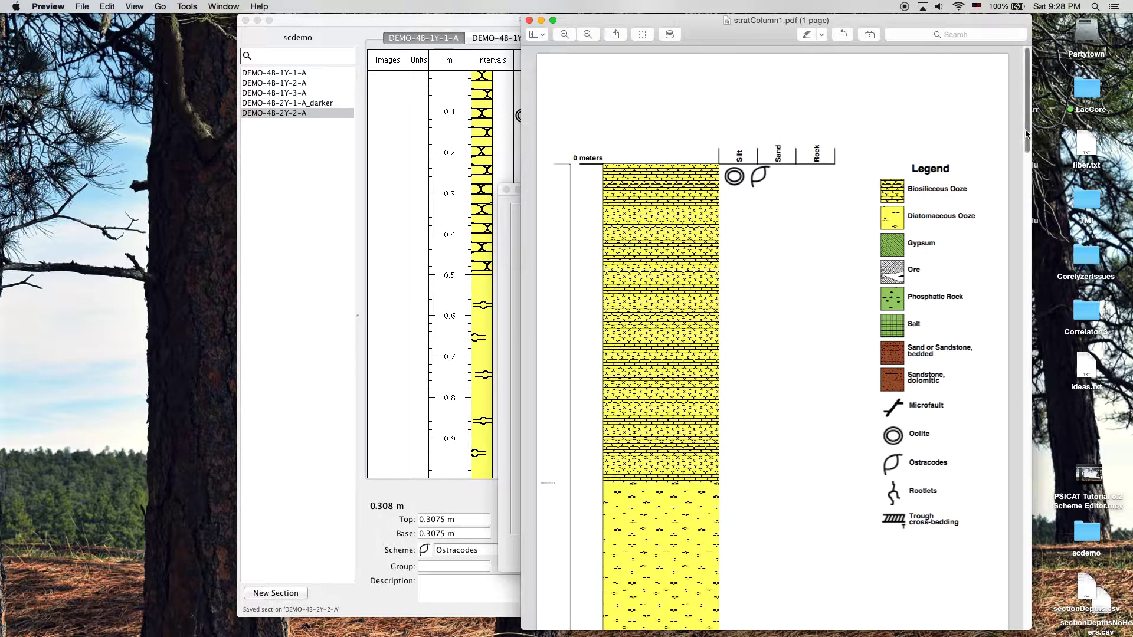
Examine the exported column down to its 5 m base, including the ore interval, and return to its top.
drag(1027, 133, 1027, 596)
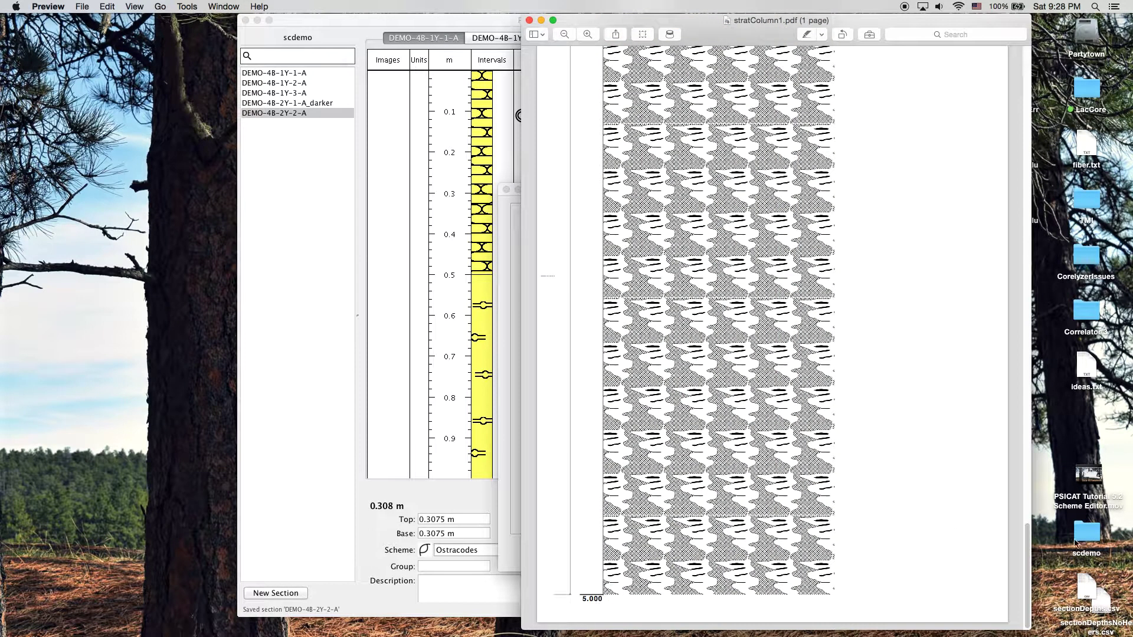
scroll(1024, 526, up, 5)
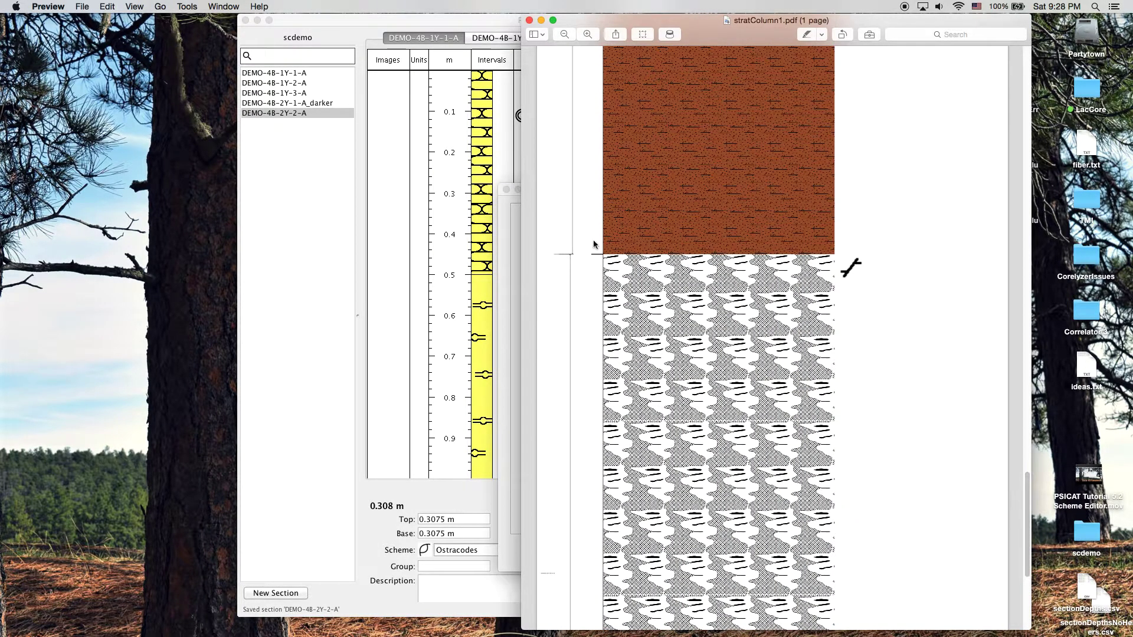
drag(1030, 496, 1010, 59)
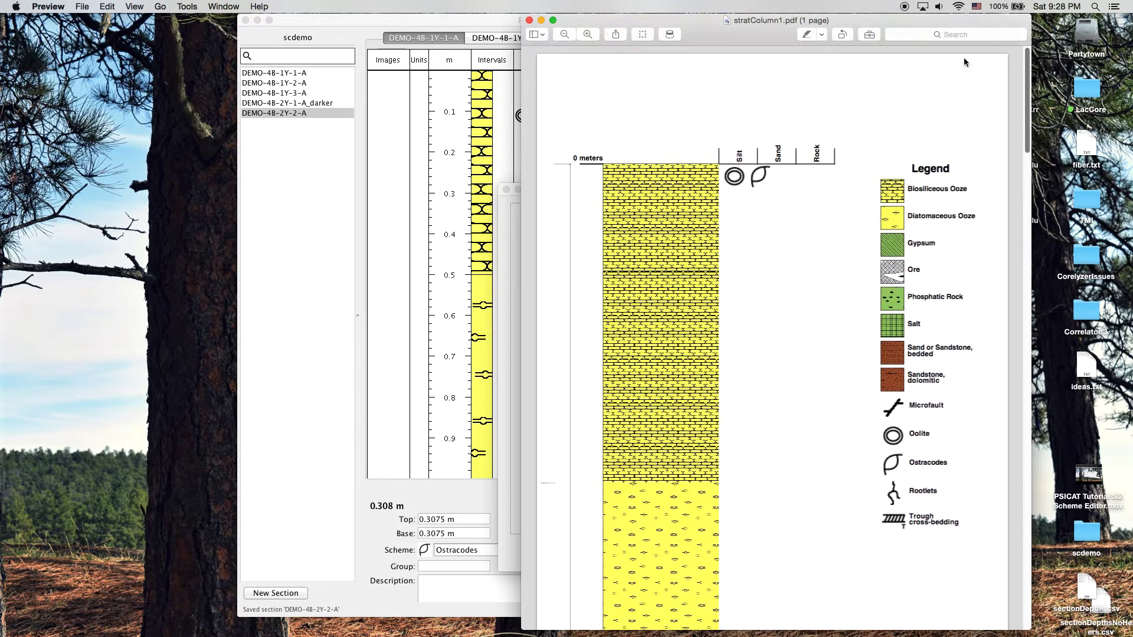
drag(748, 34, 664, 36)
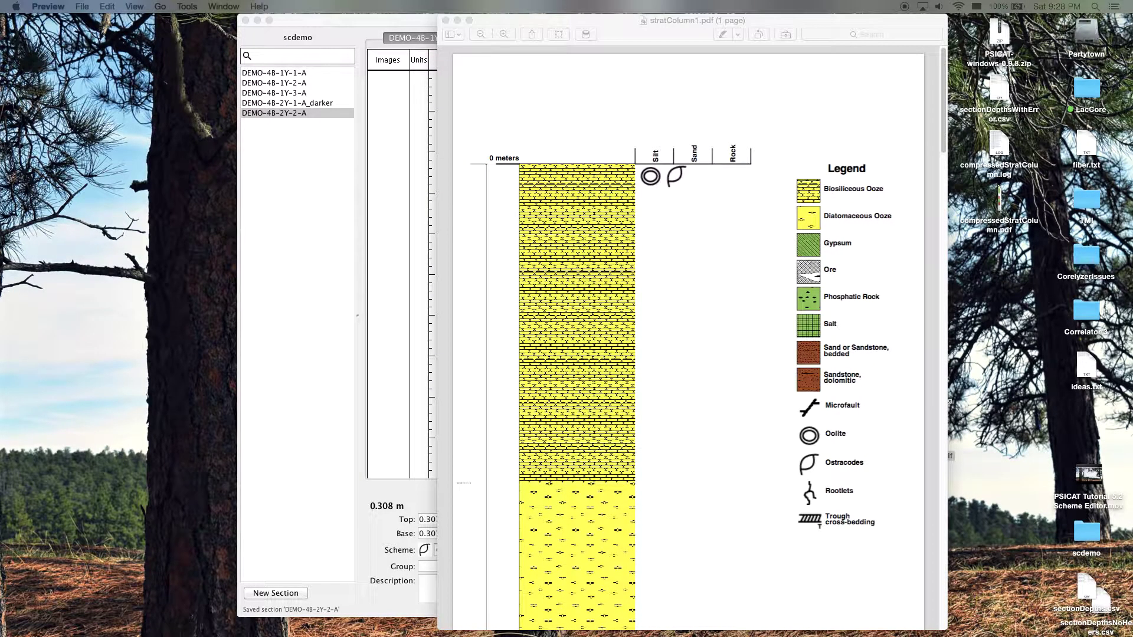
Minimize the stratColumn1.pdf window and close the Export Strat Column dialog.
click(456, 20)
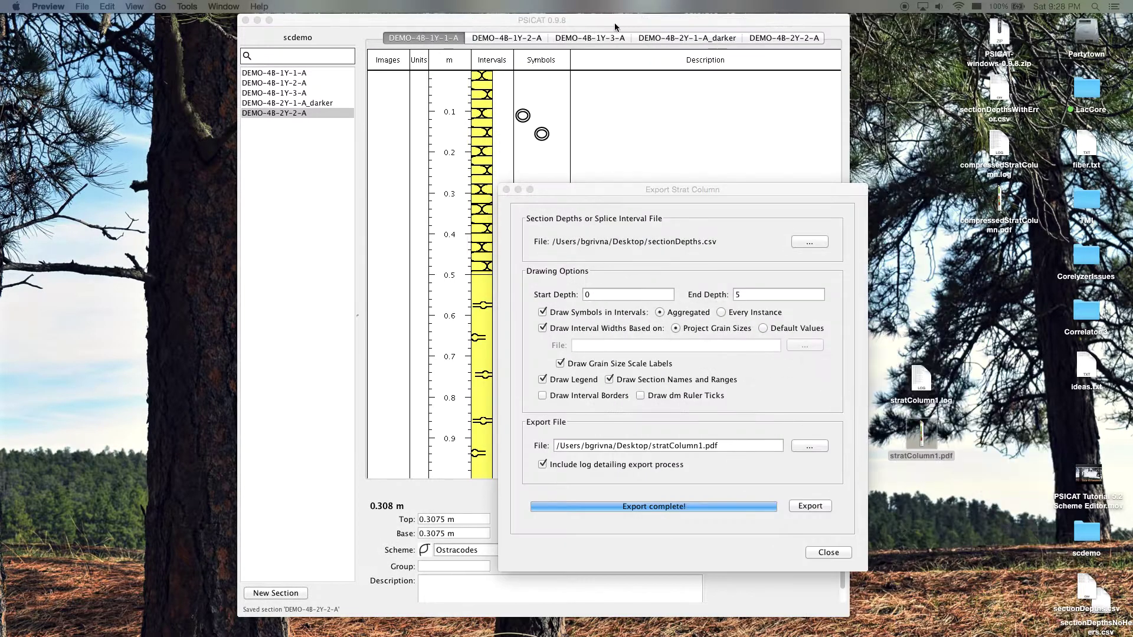
click(665, 190)
drag(665, 190, 633, 189)
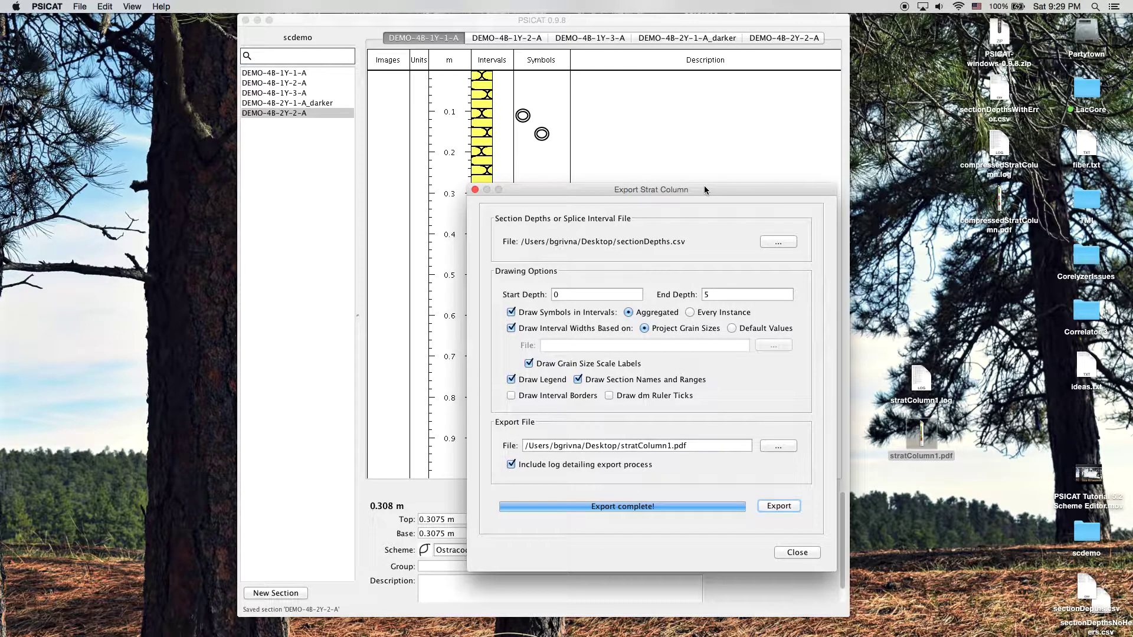
drag(703, 186, 723, 192)
click(823, 564)
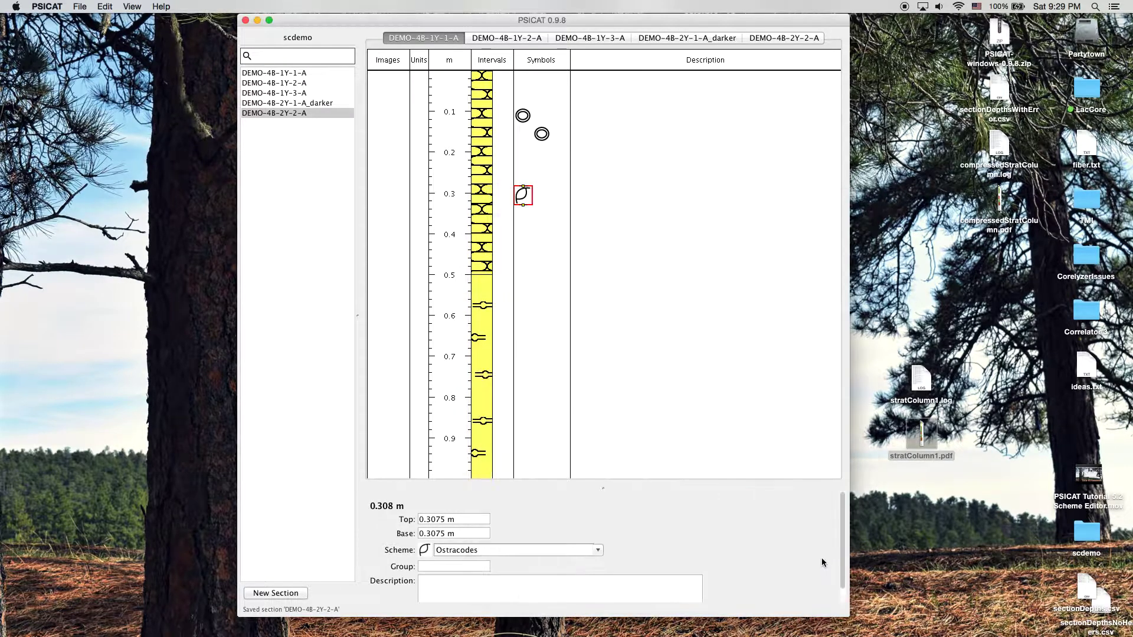
Switch to sectionDepths.csv in Excel and set the bottom depth of DEMO-4B-1Y-1-A to 1.5.
key(super+Tab)
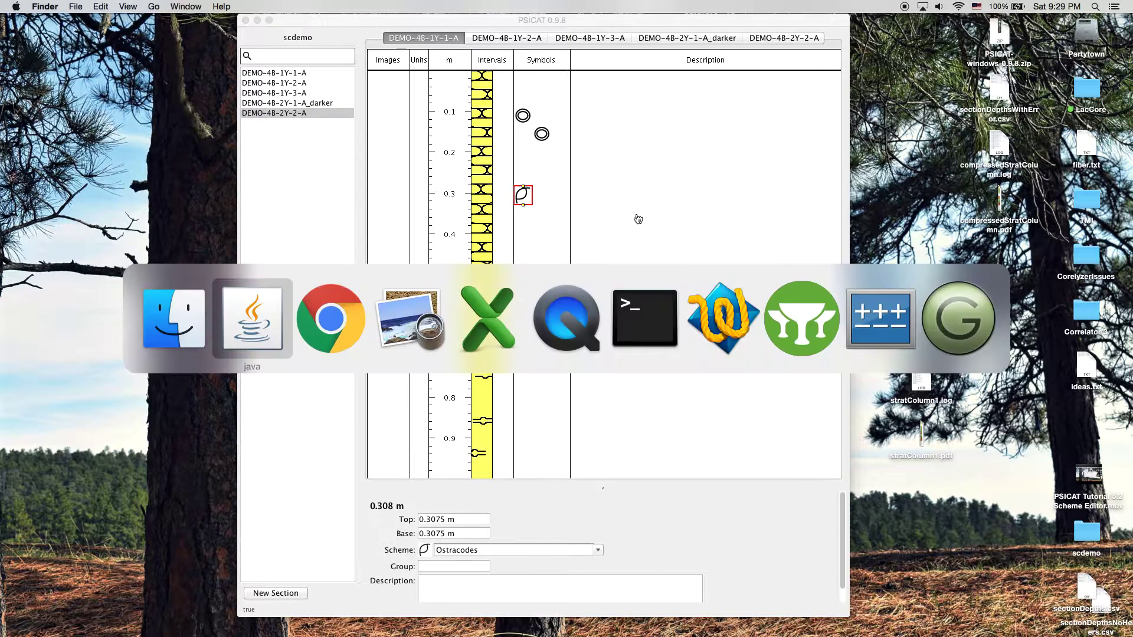
click(515, 330)
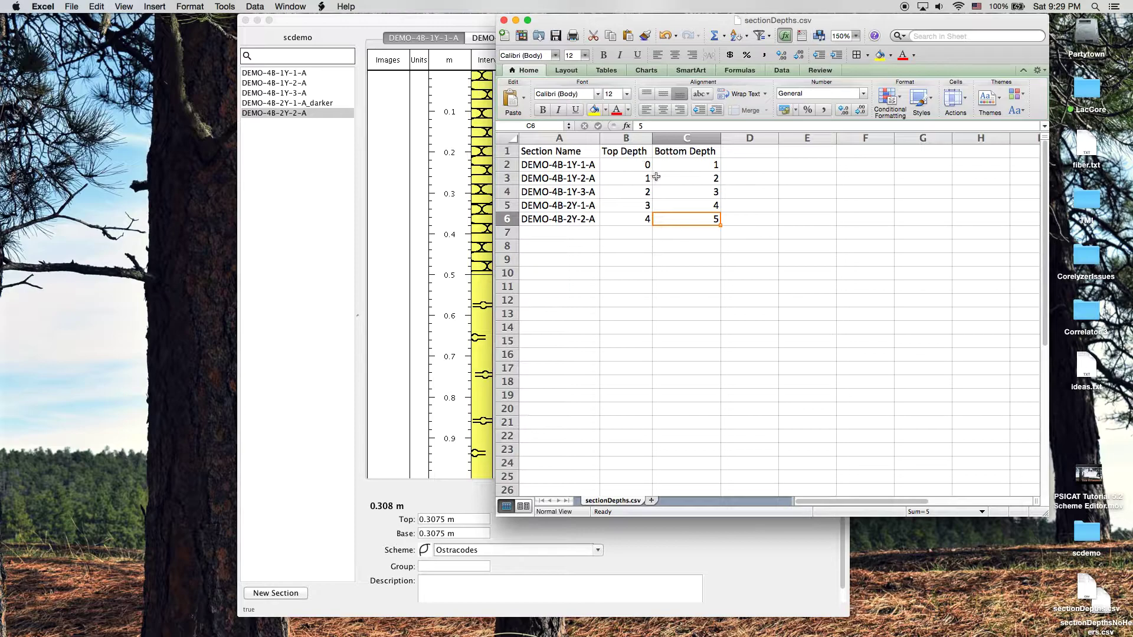
click(702, 165)
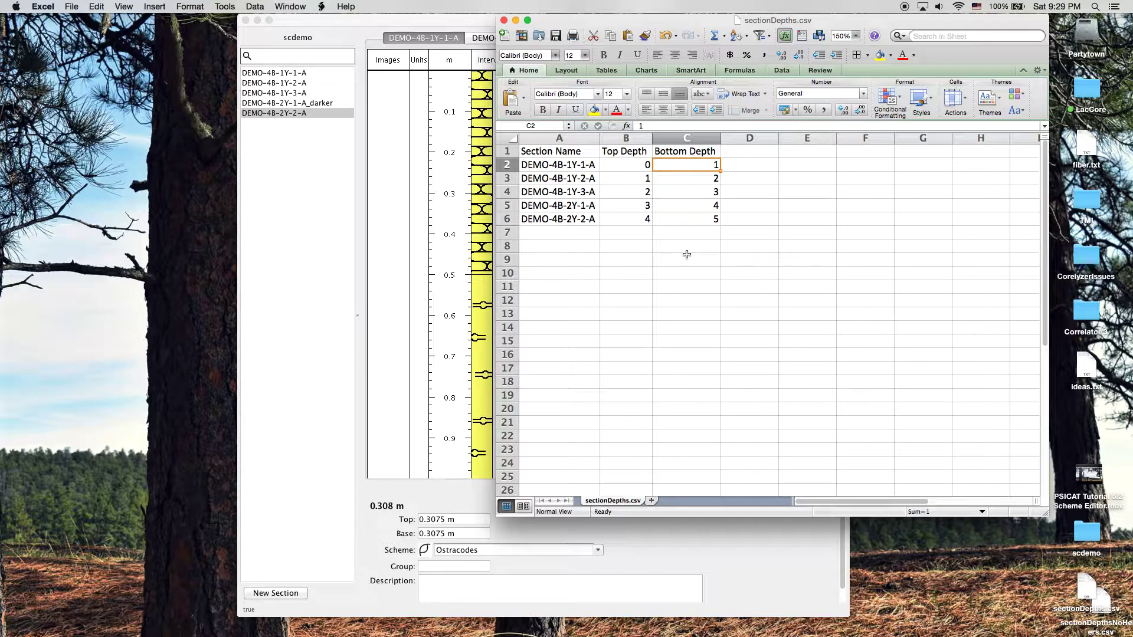
text(1.5)
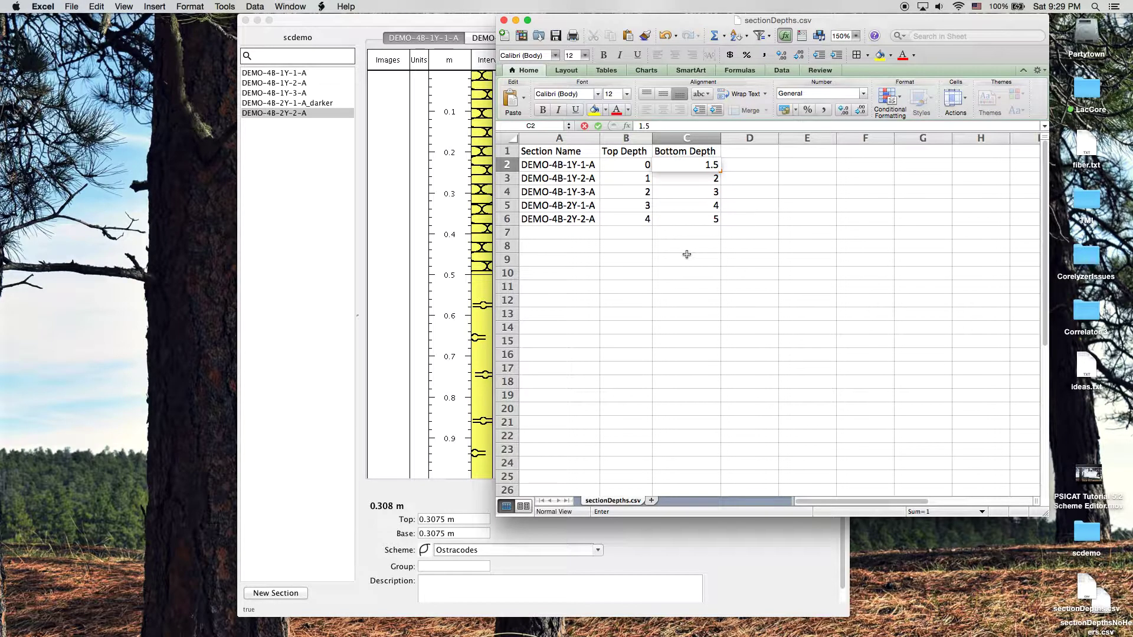
key(Return)
key(Up)
key(Left)
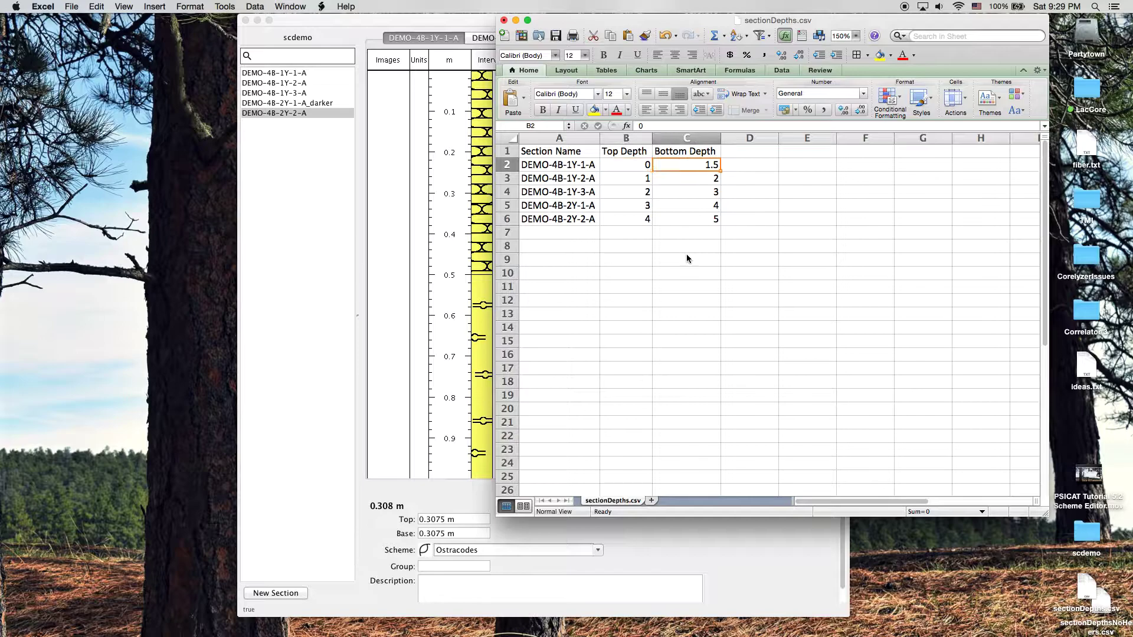
Set the top depth of DEMO-4B-1Y-2-A to 1.5 in the section depths table.
key(Right)
key(Left)
key(Right)
key(Down)
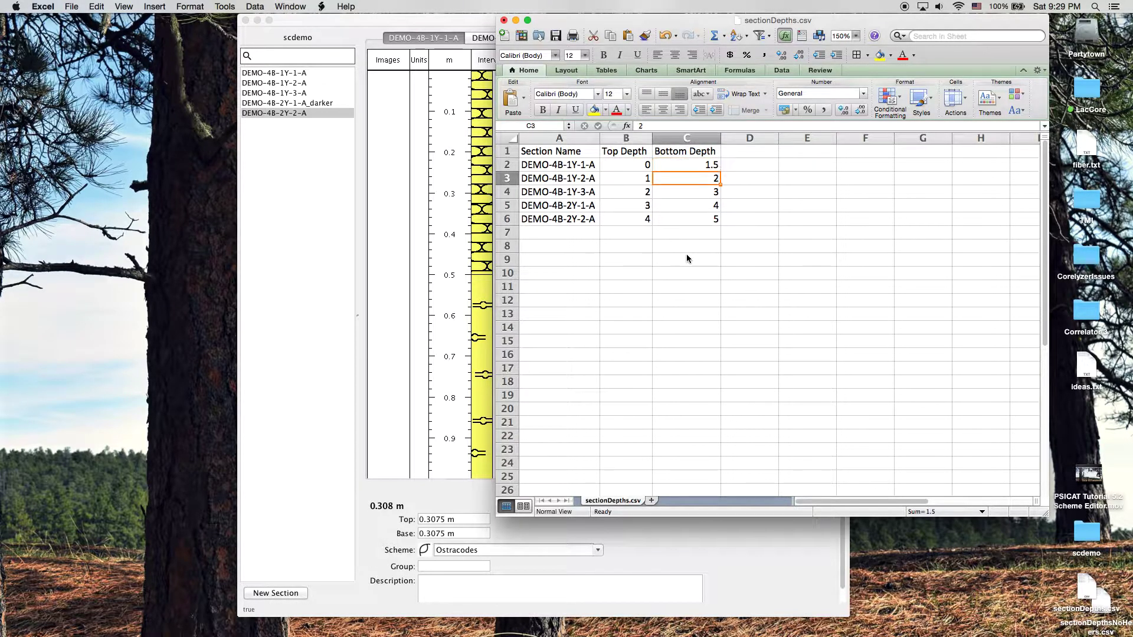
key(Left)
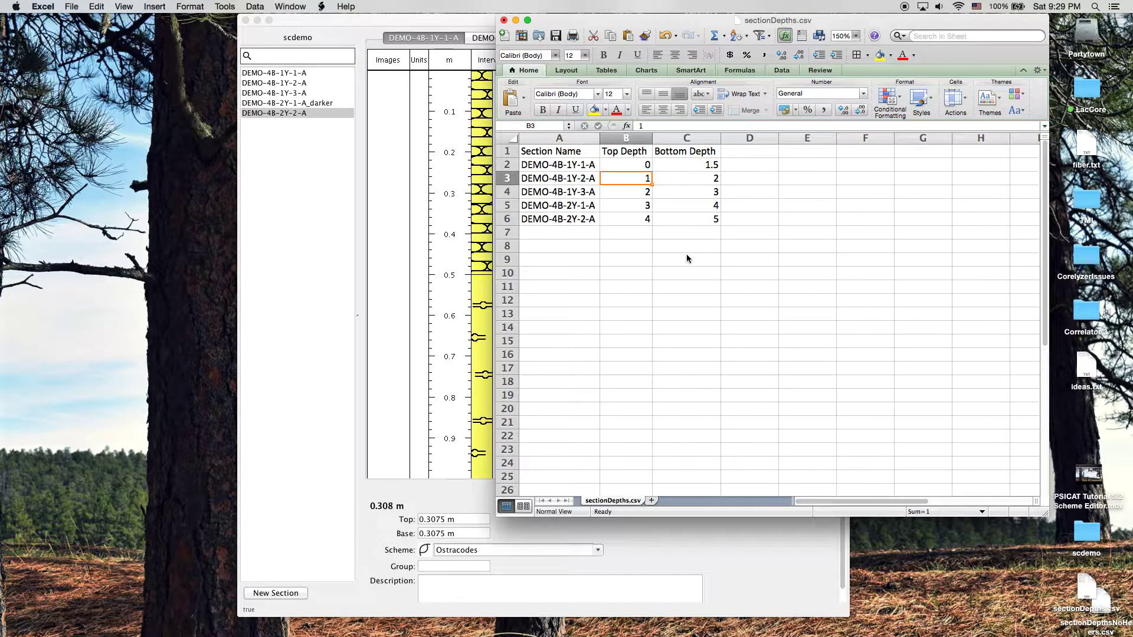
text(1.5)
key(Right)
key(Left)
key(Left)
key(Right)
key(Right)
key(Left)
key(Right)
key(Left)
key(Left)
key(Right)
key(Right)
key(Left)
key(Right)
key(Left)
key(Right)
key(Left)
key(Right)
key(Left)
Save the edited depths table on the desktop as a new CSV file named sectionDepthsStretched.csv.
click(72, 6)
click(116, 110)
click(683, 86)
text(Stretched)
key(Return)
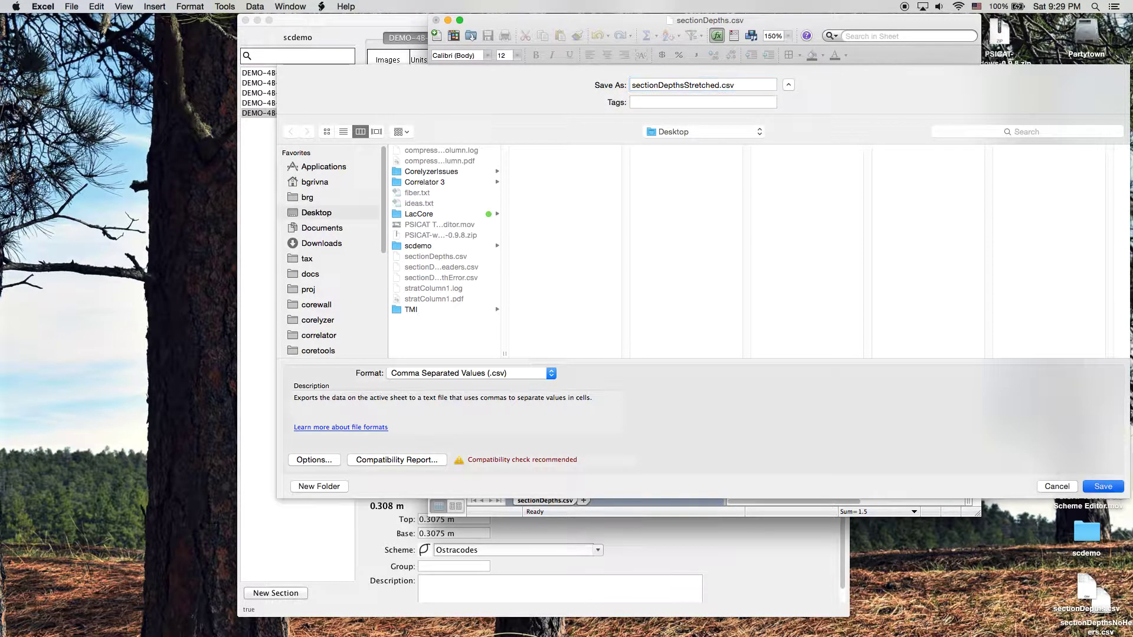
click(661, 362)
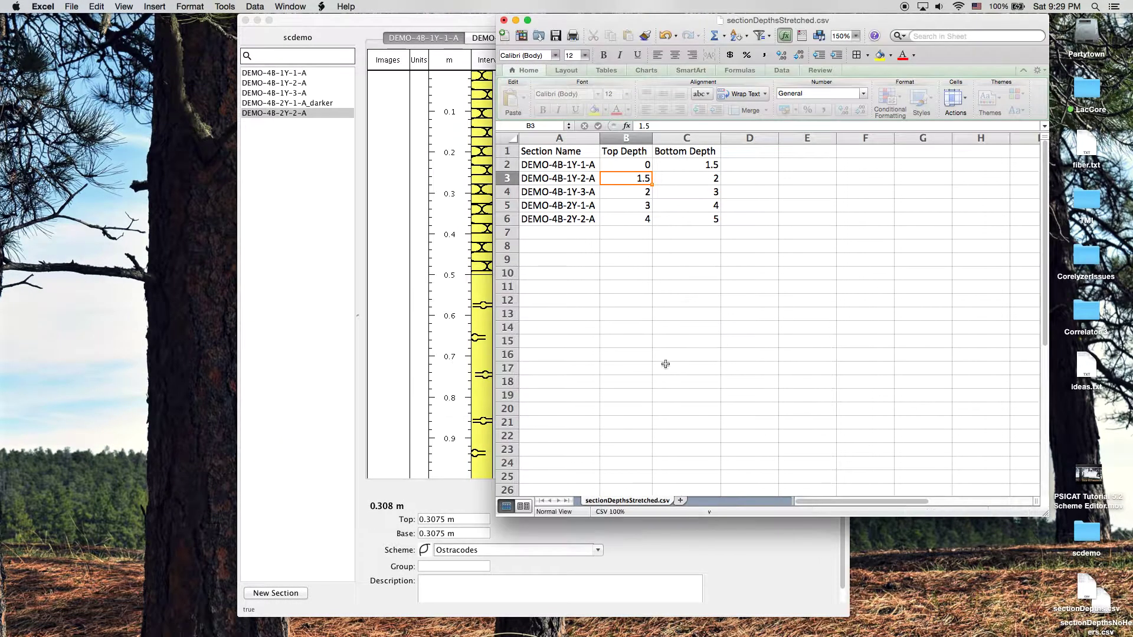
Switch to PSICAT and start a strat column export using sectionDepthsStretched.csv as the metadata file, accepting the section matches.
click(338, 41)
click(82, 6)
mouse_move(137, 163)
click(218, 183)
scroll(531, 354, down, 3)
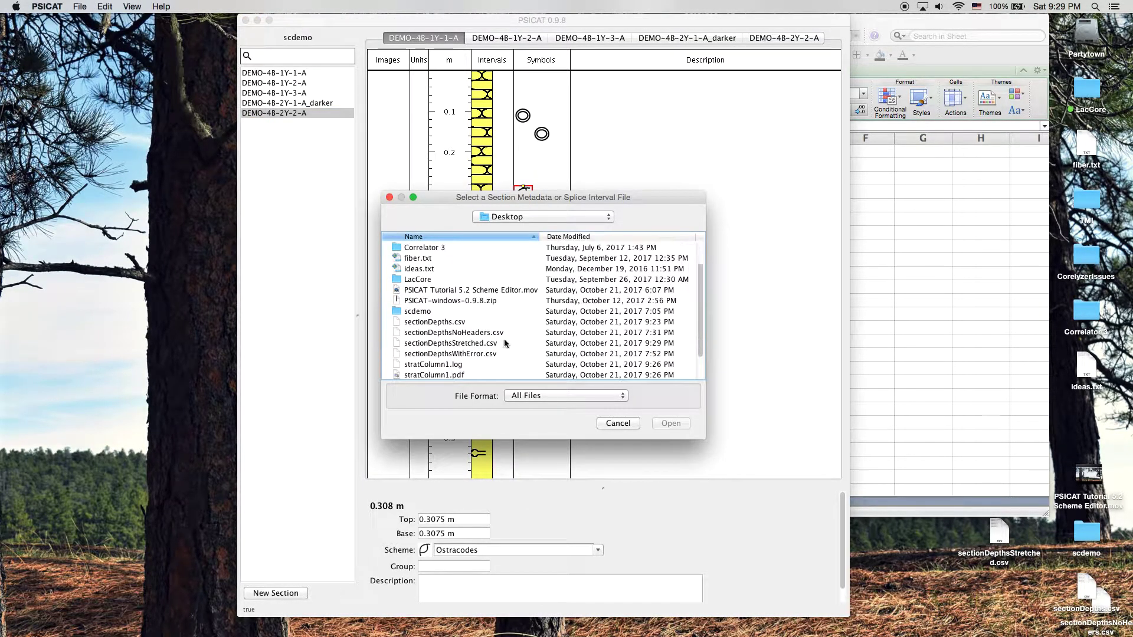
double_click(471, 343)
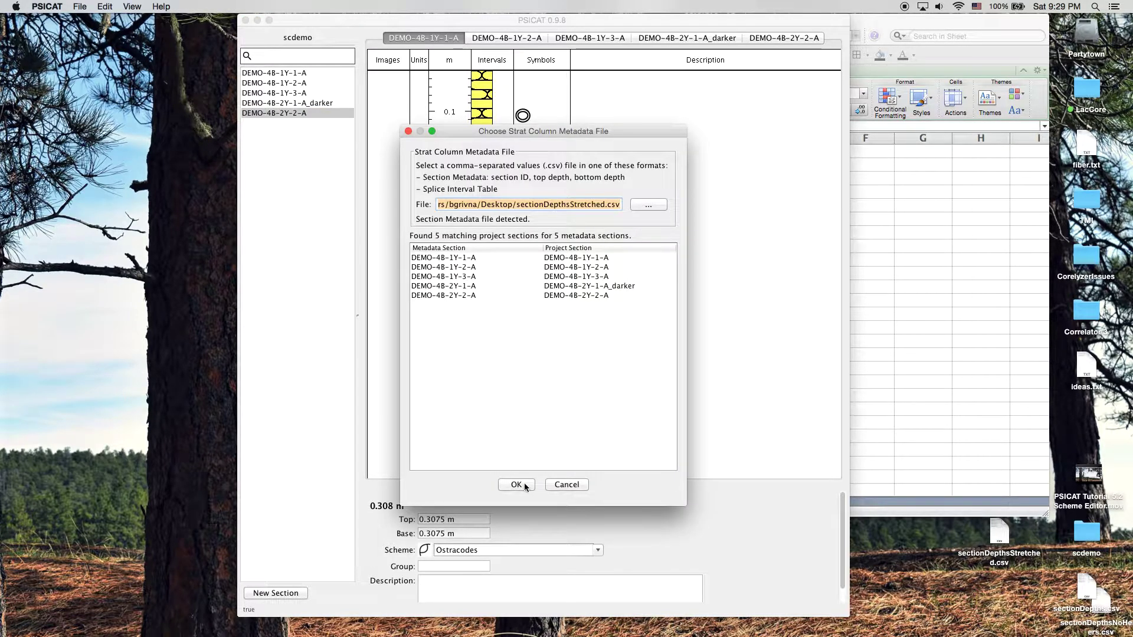
drag(557, 133, 536, 133)
click(494, 485)
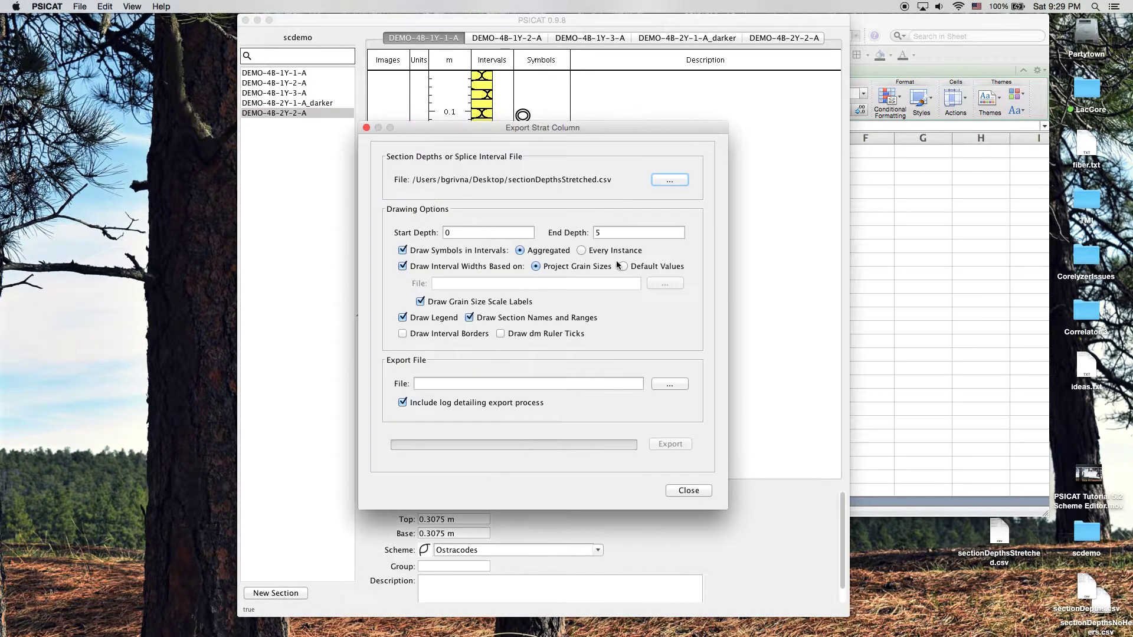
Set the export file to stratColumnCompressed on the desktop.
click(669, 383)
text(stratColumnCompressed)
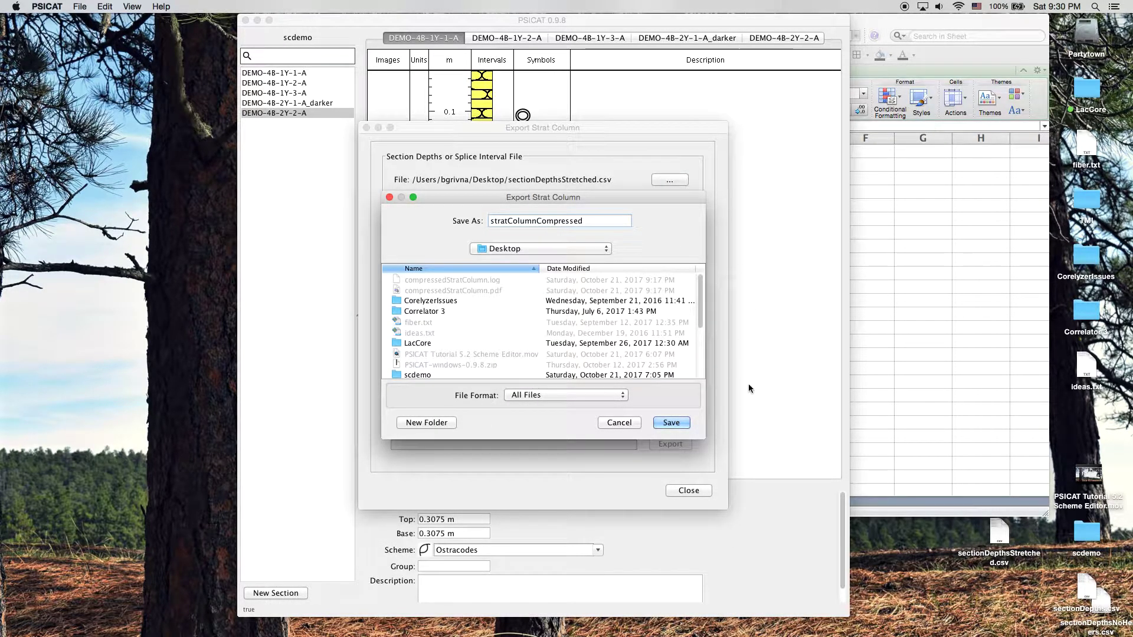
click(671, 423)
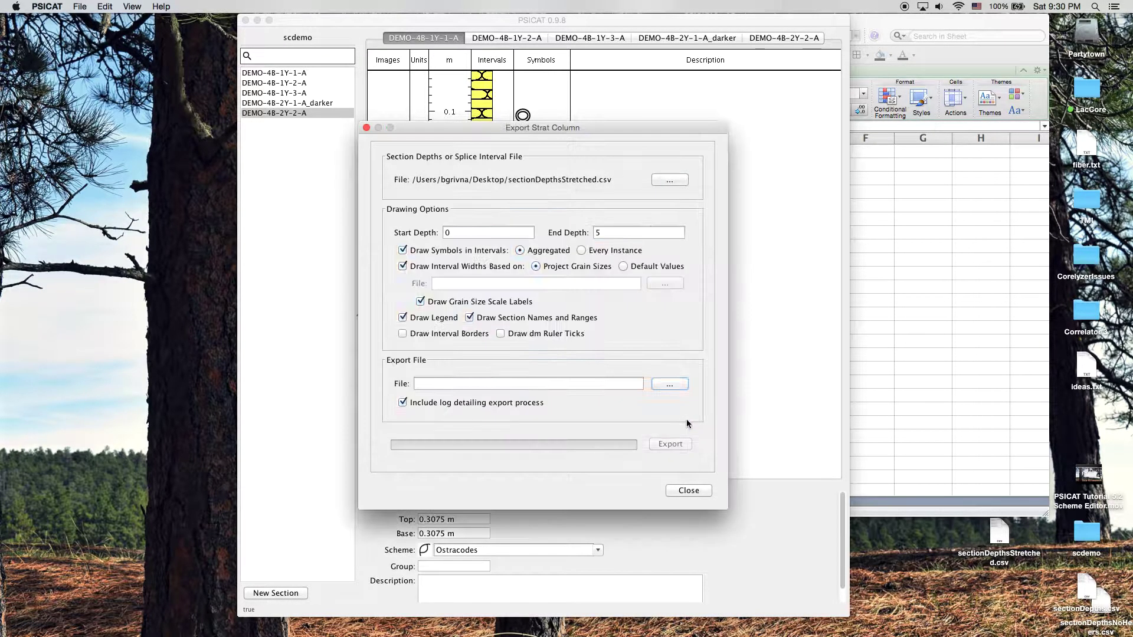
Export the strat column, and open compressedStratColumn.pdf from the desktop beside the minimized stratColumn1.pdf.
click(675, 444)
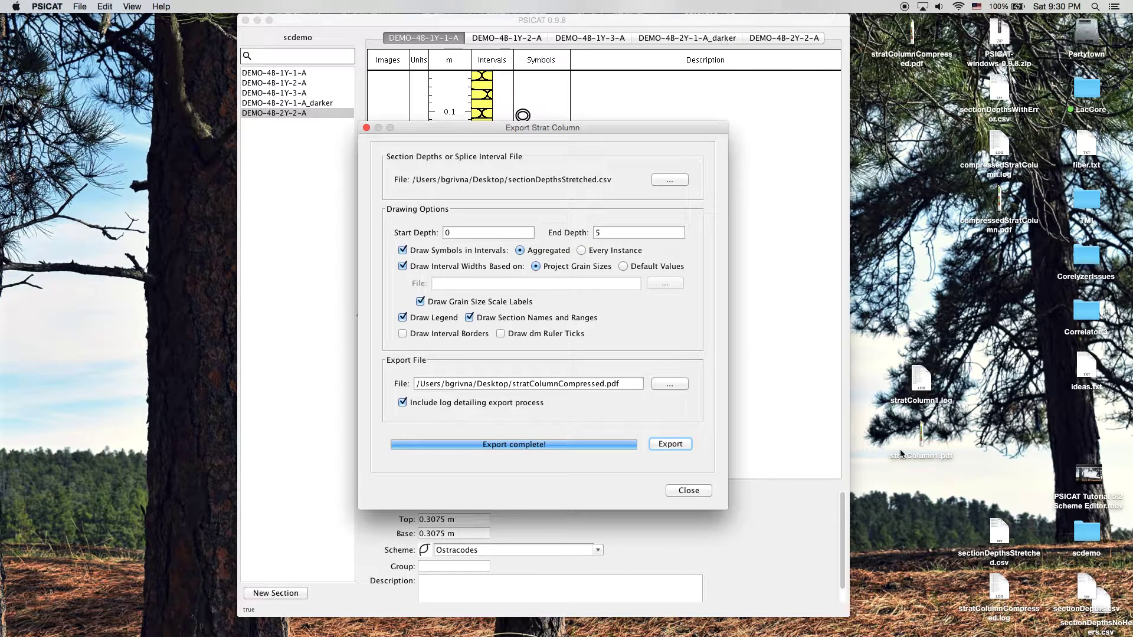
double_click(999, 206)
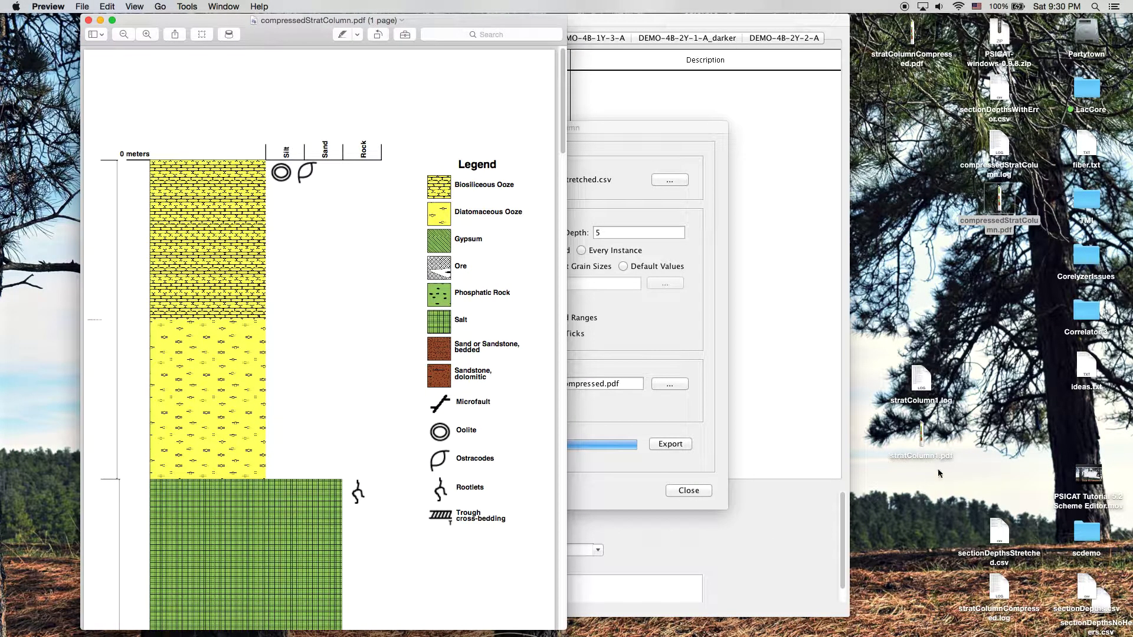
click(1032, 630)
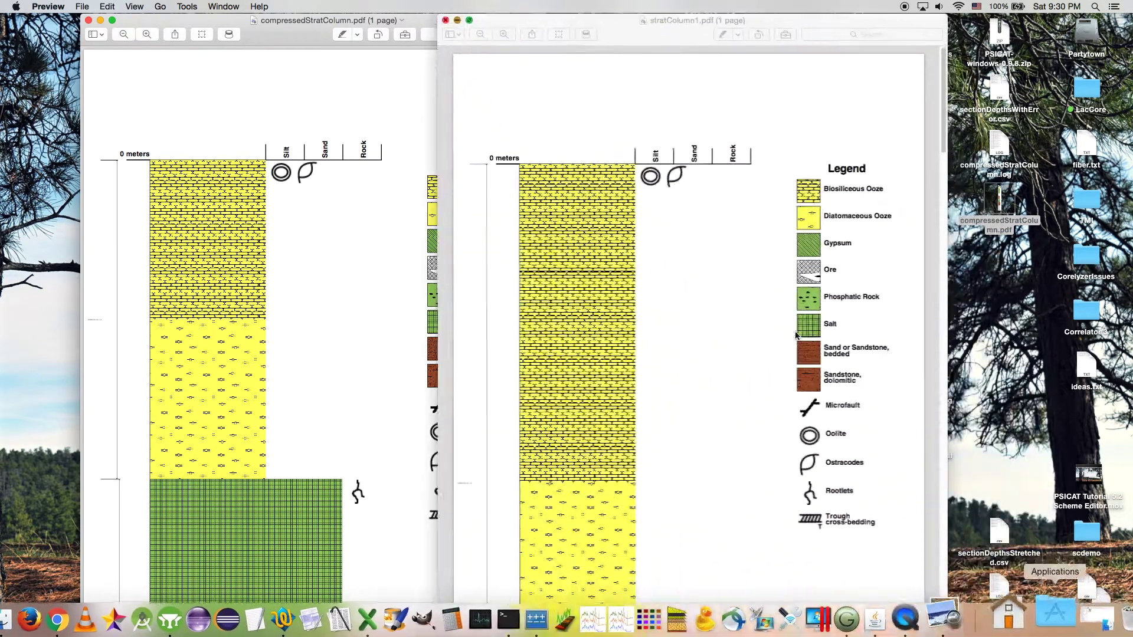
drag(661, 23, 627, 24)
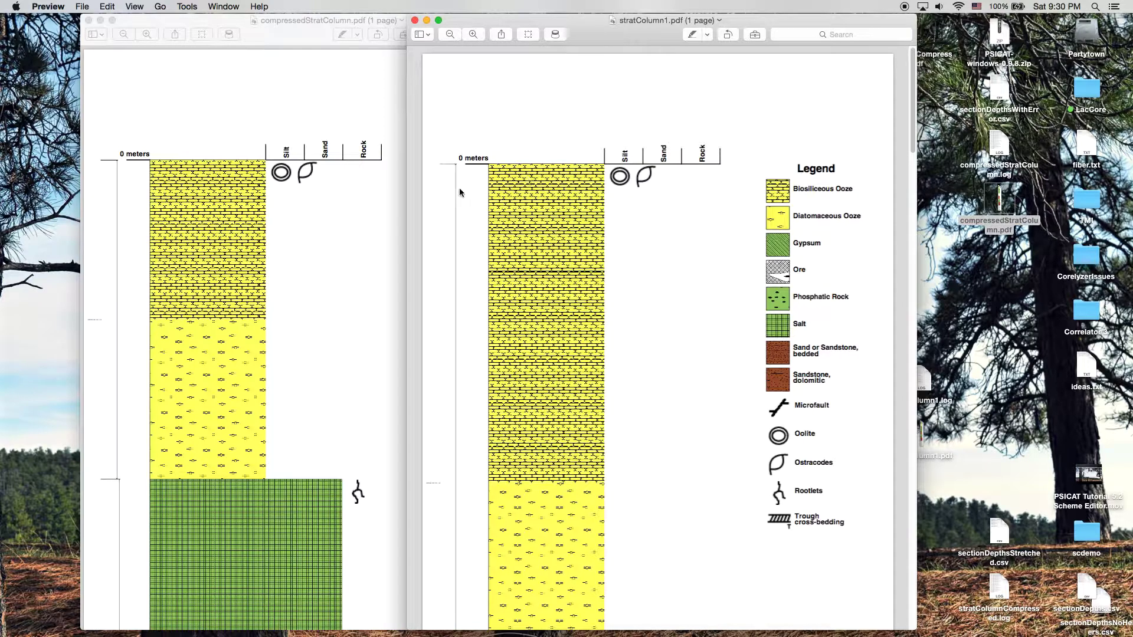
Zoom both PDFs out by the same amount and compare the upper intervals of stratColumn1.pdf and compressedStratColumn.pdf.
key(super+minus)
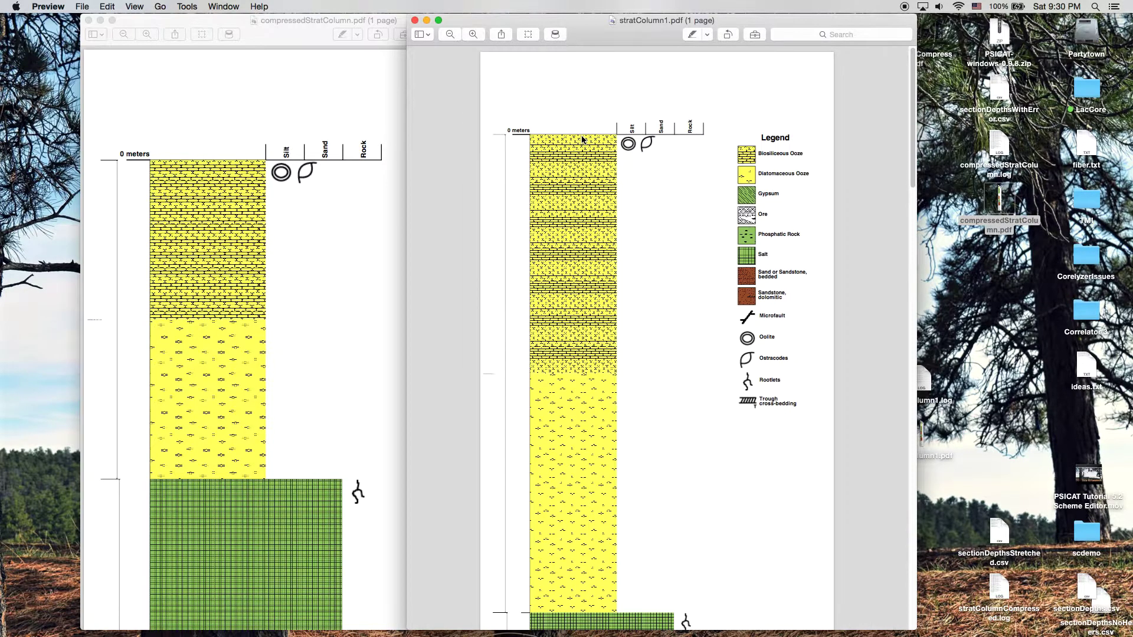
click(320, 23)
key(super+minus)
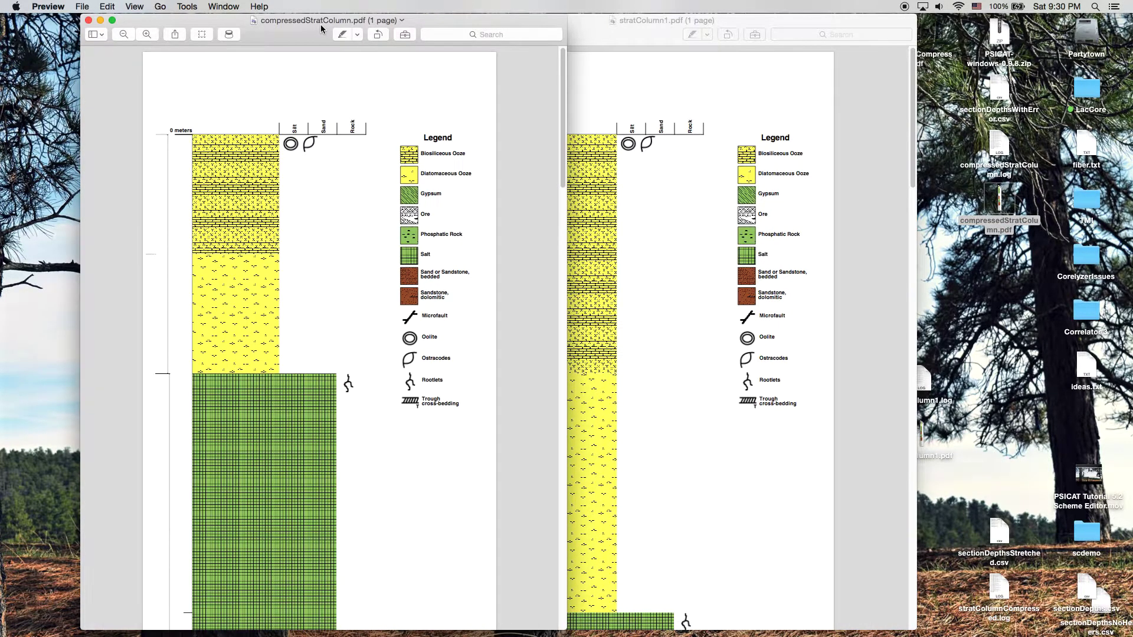
click(609, 25)
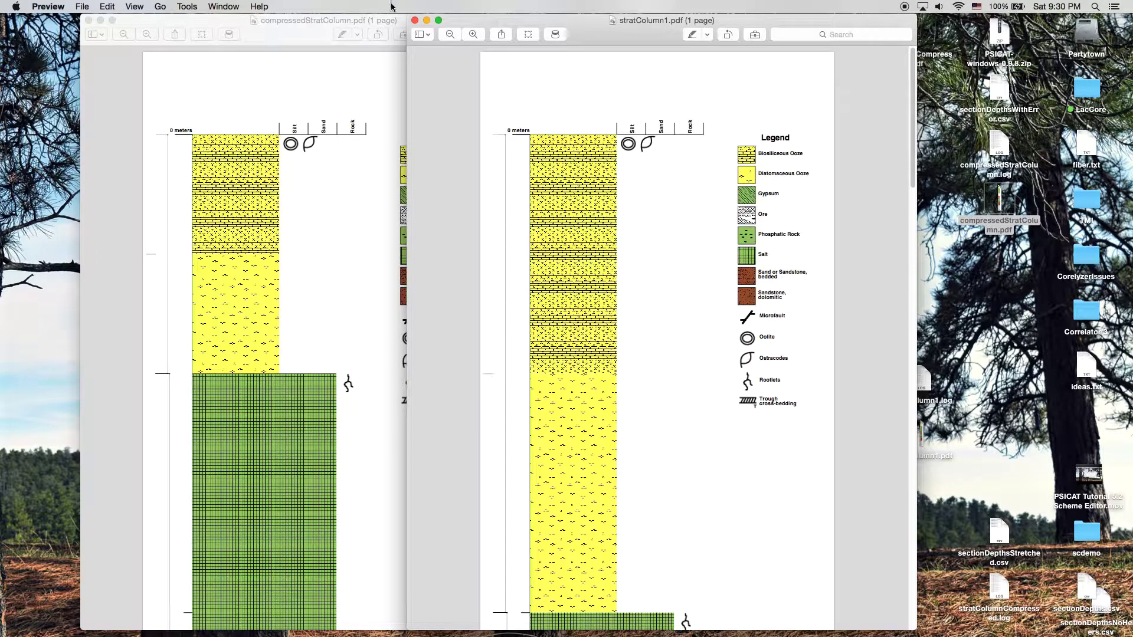
click(306, 31)
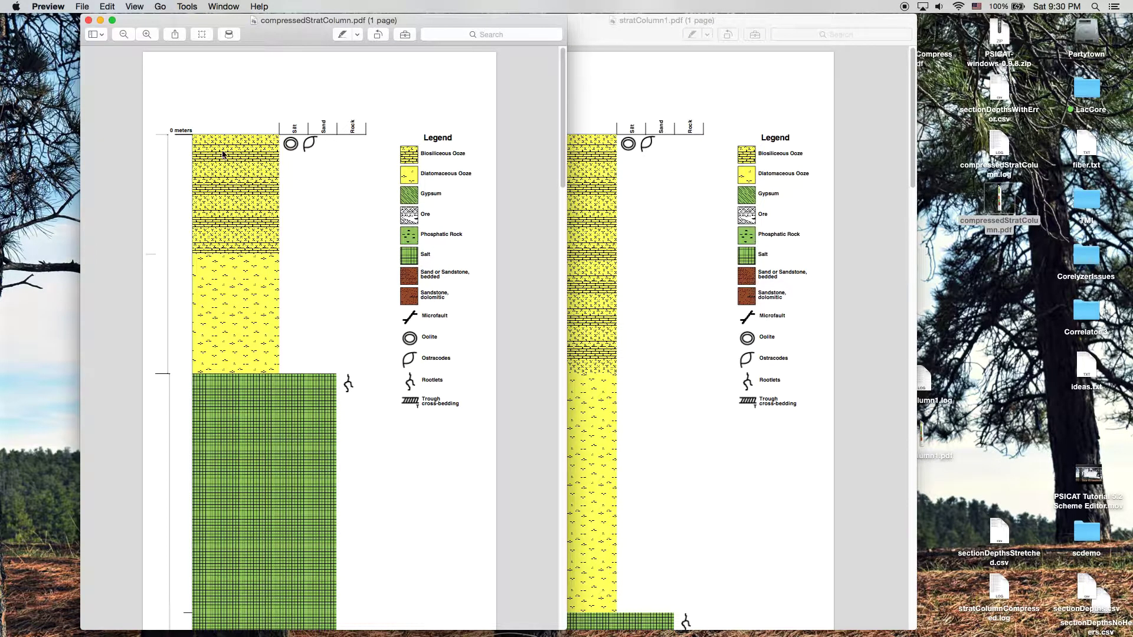
Examine the intervals further down the column in compressedStratColumn.pdf, including the gap between sections, and return to its start.
scroll(304, 326, down, 3)
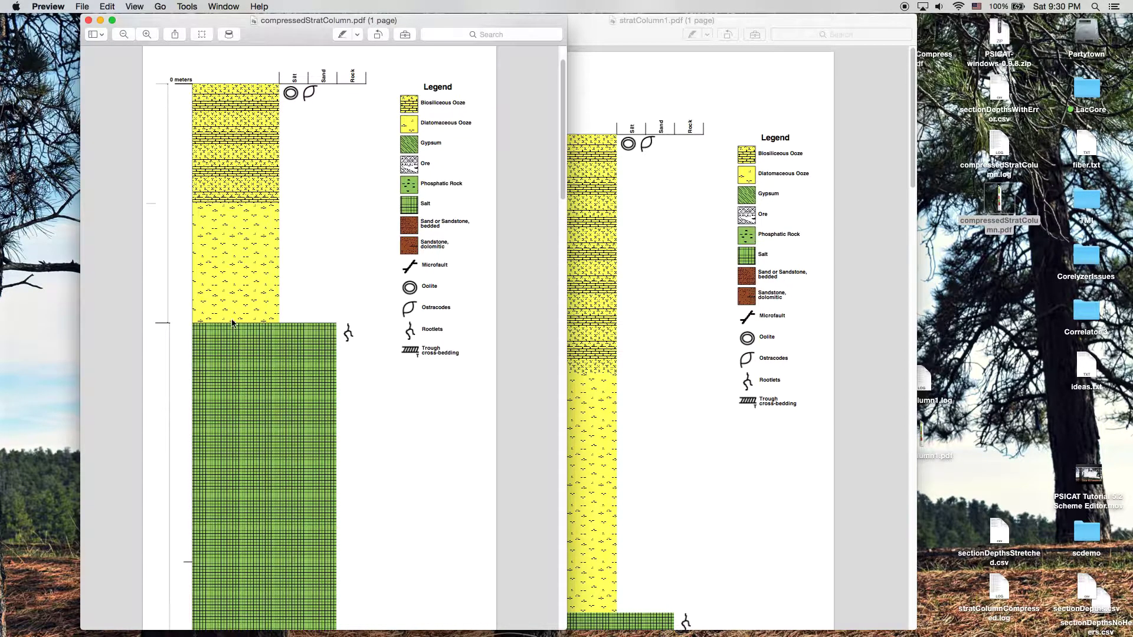
drag(562, 171, 561, 224)
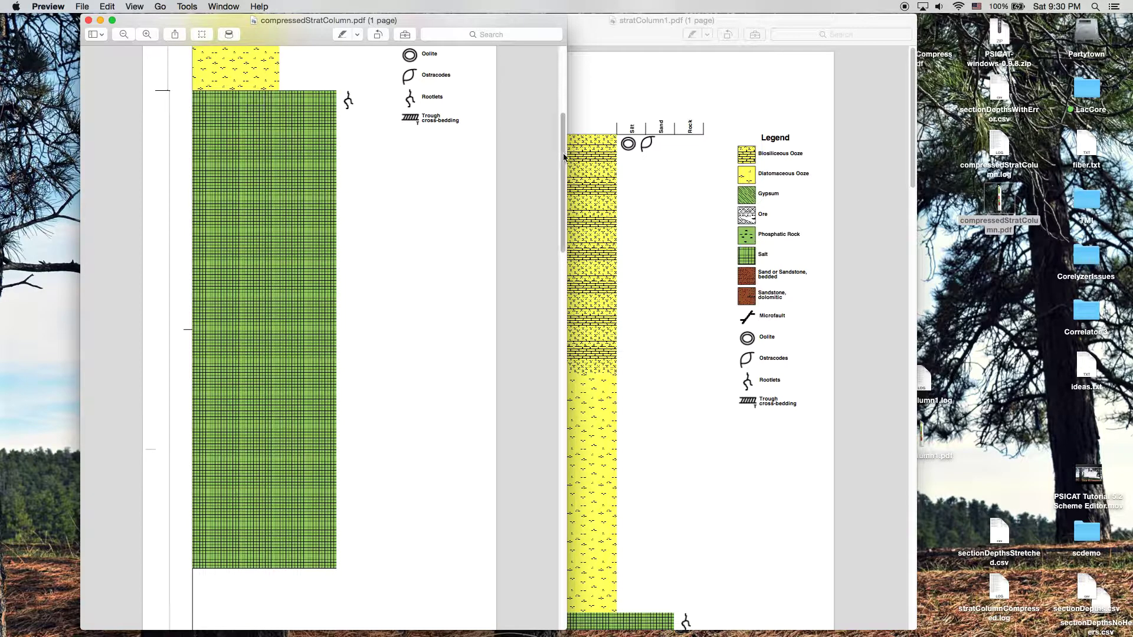
drag(563, 158, 563, 159)
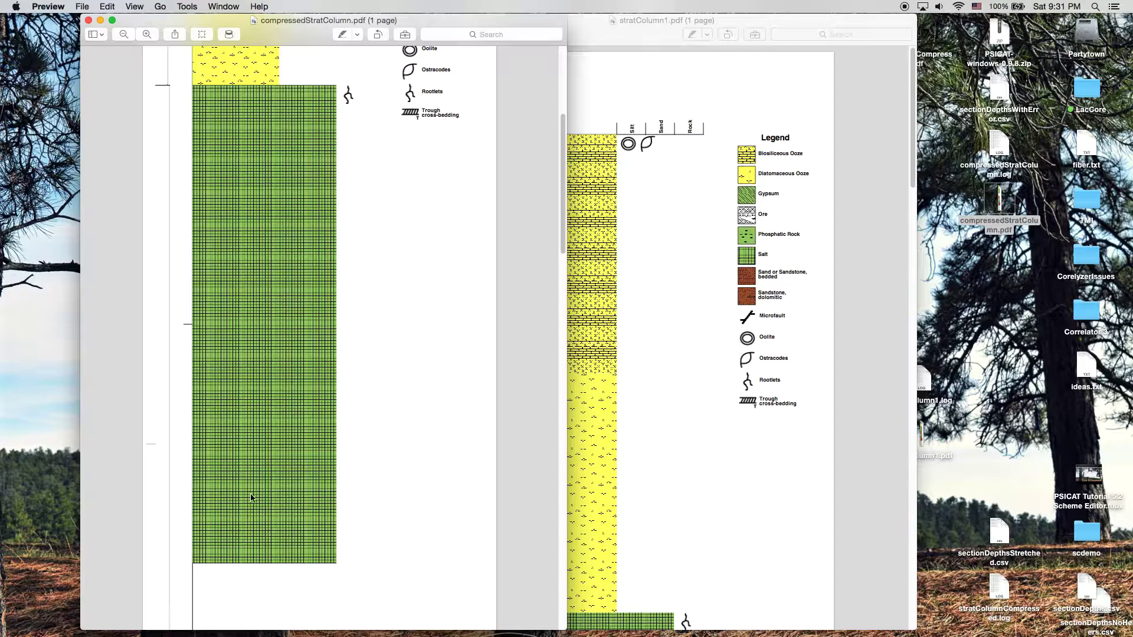
drag(562, 188, 562, 271)
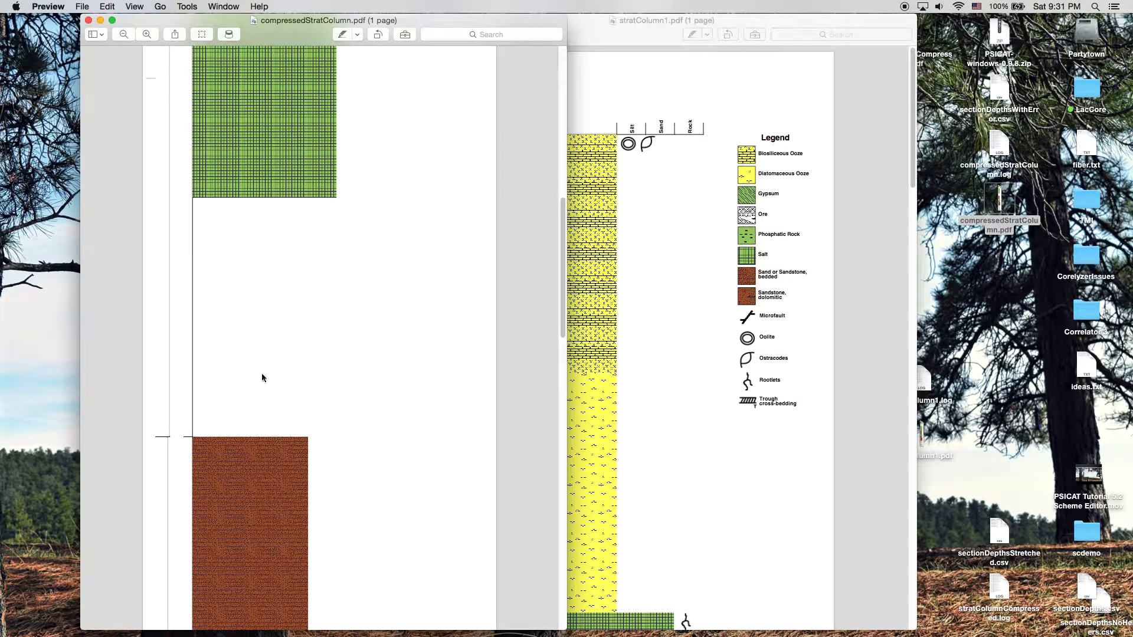
click(562, 251)
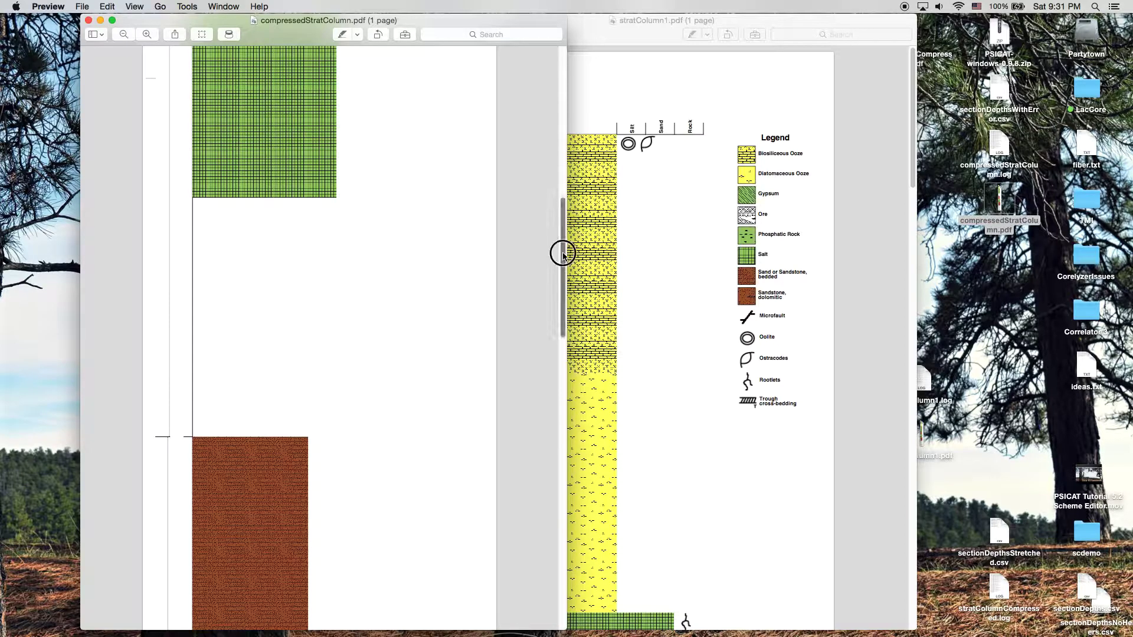
drag(565, 230, 546, 23)
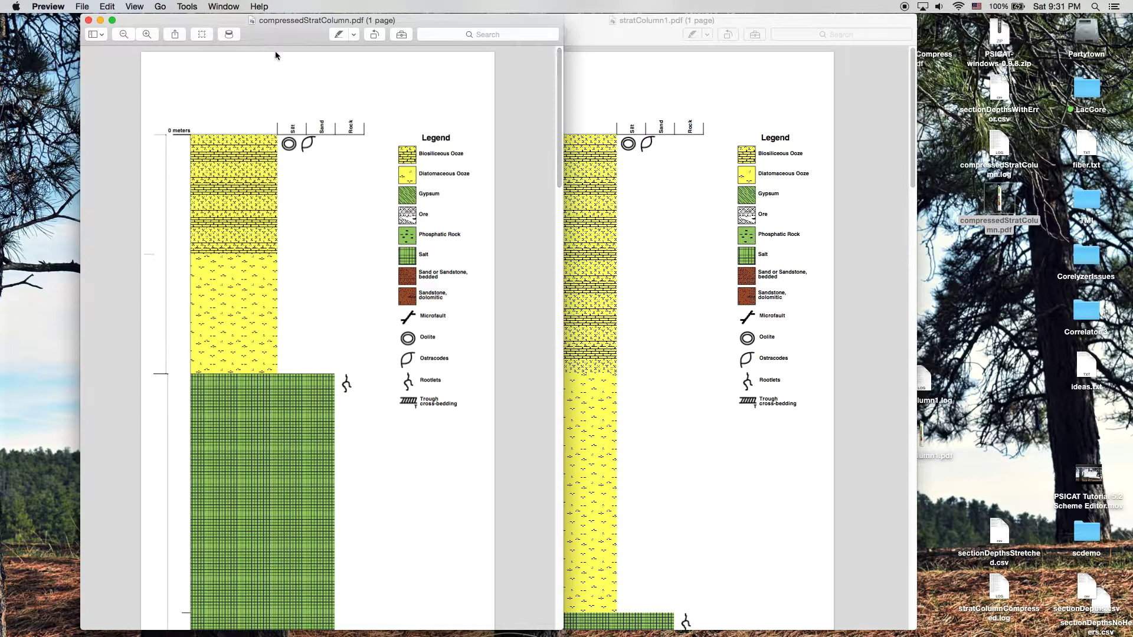
Close compressedStratColumn.pdf and stratColumn1.pdf, then close the Export Strat Column dialog in PSICAT.
drag(313, 50, 663, 13)
drag(296, 40, 823, 40)
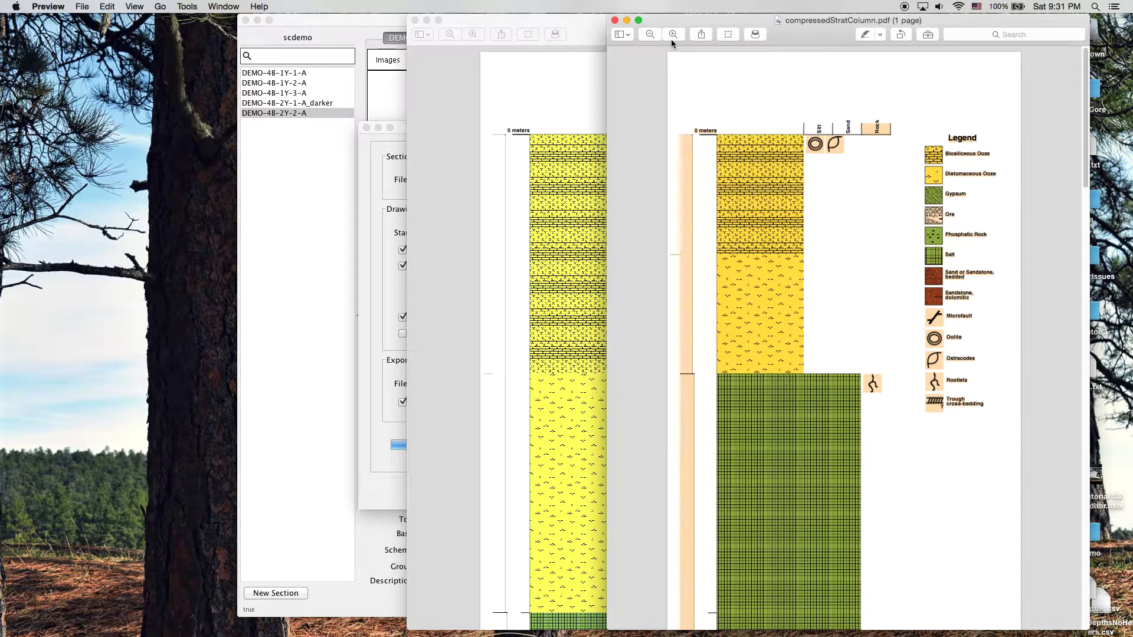
click(614, 20)
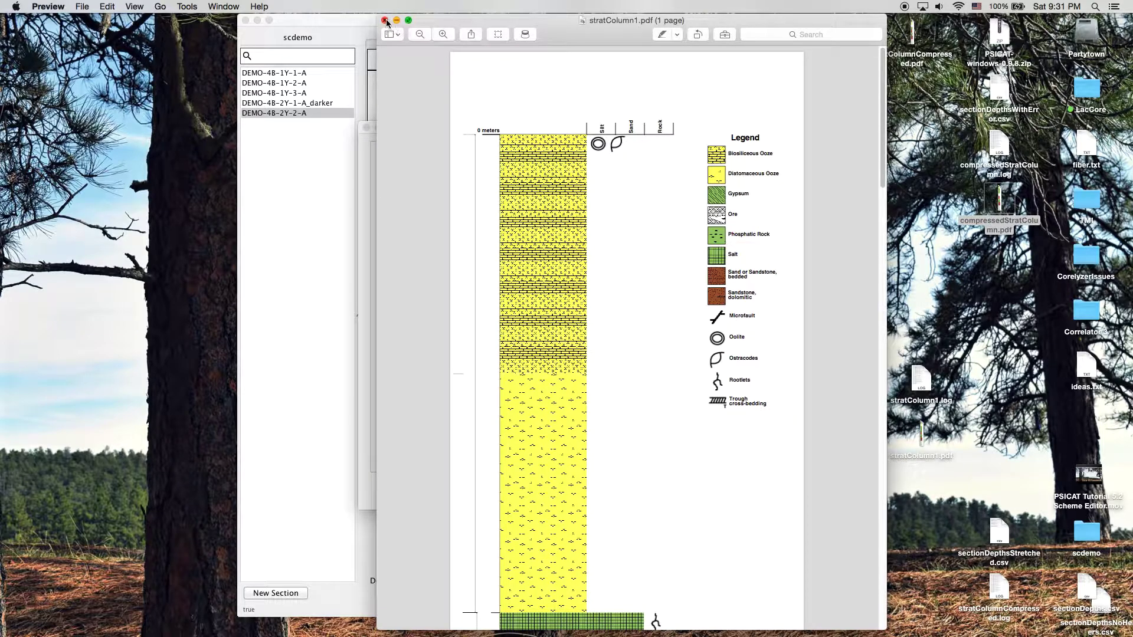
key(super+w)
click(600, 137)
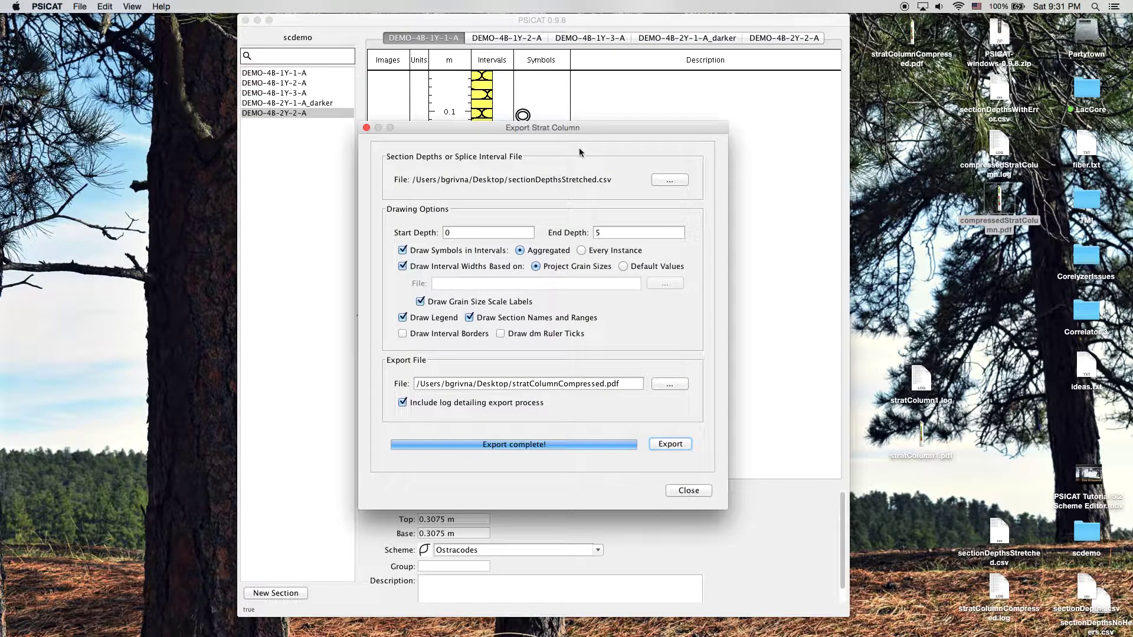
drag(607, 125, 576, 130)
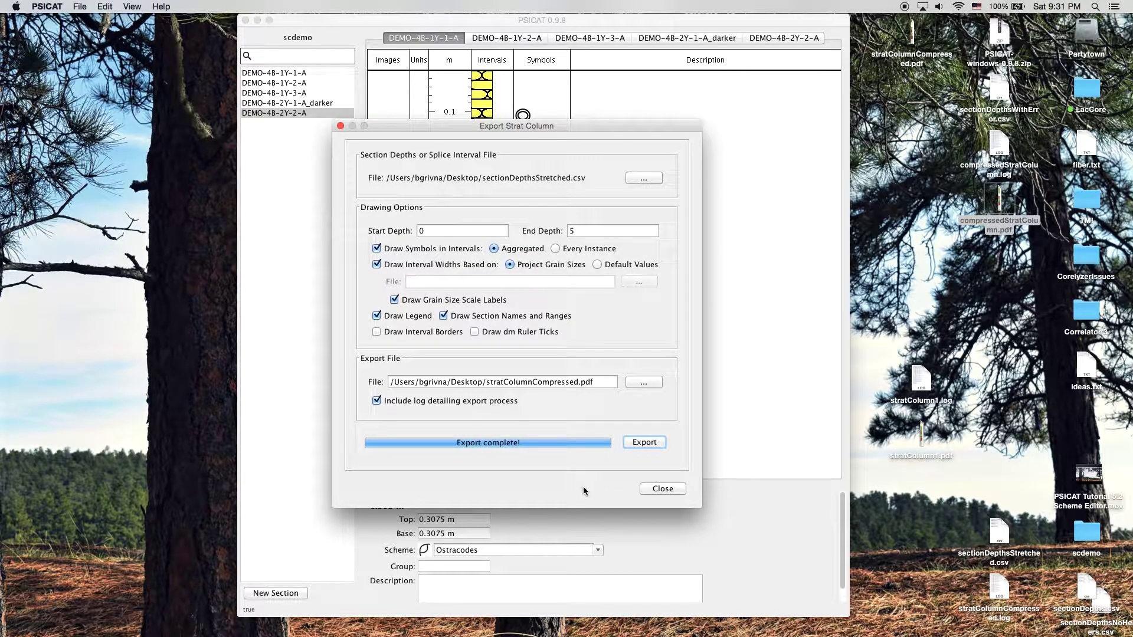
drag(604, 121, 647, 137)
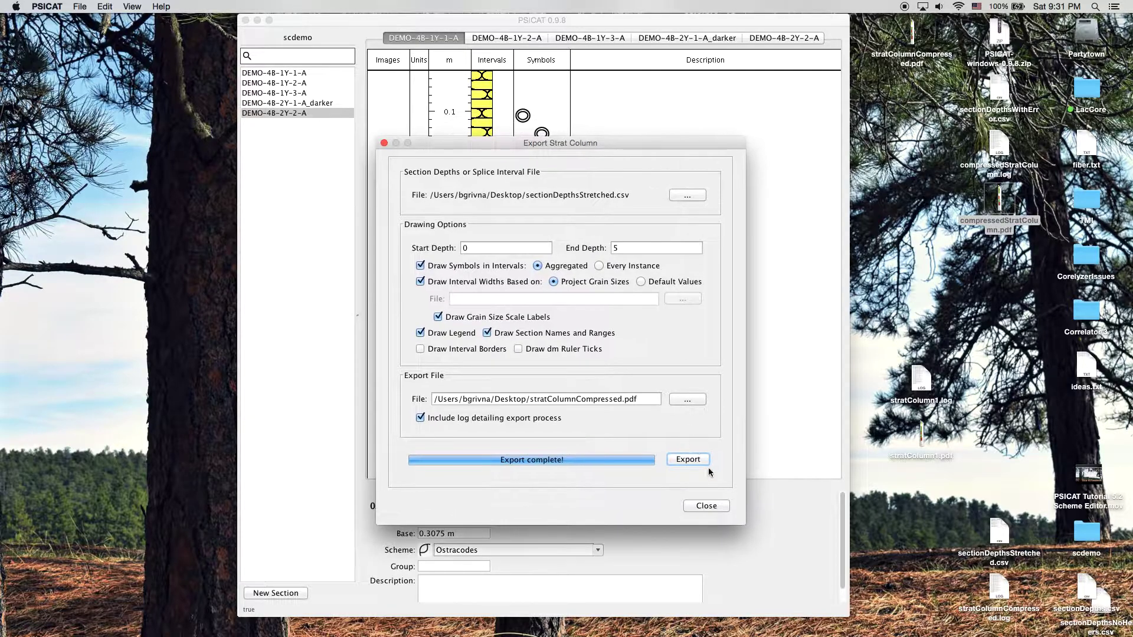
click(706, 506)
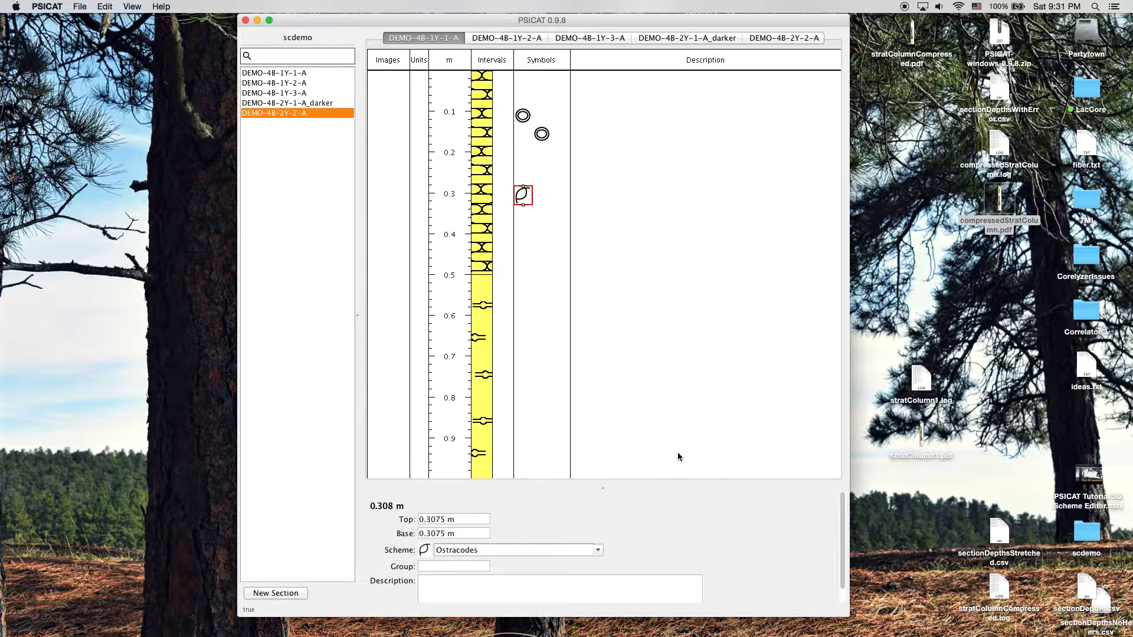